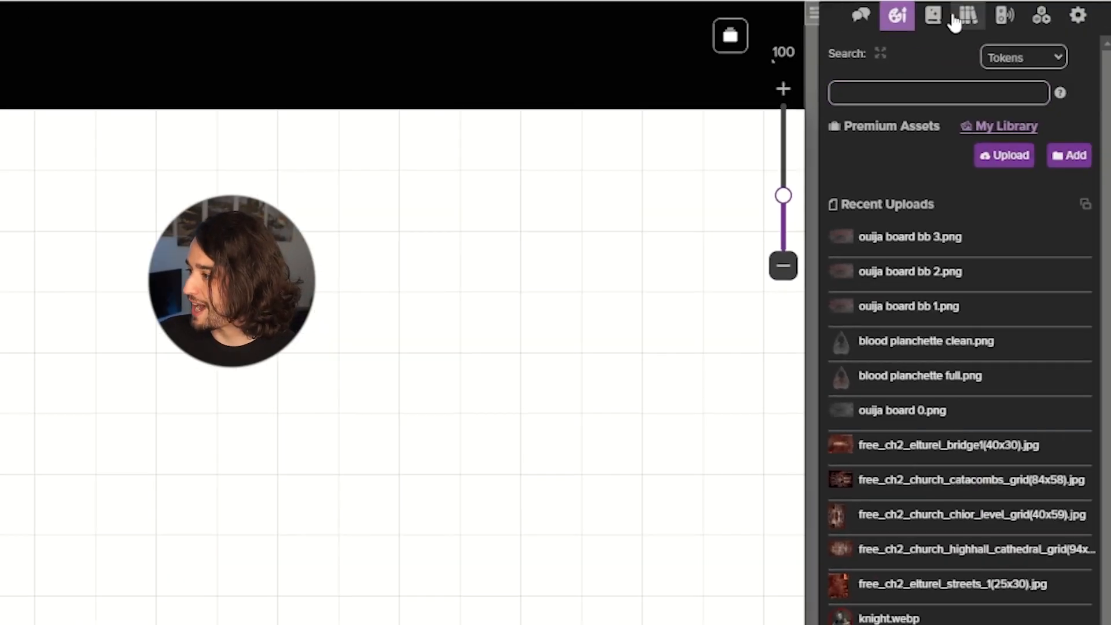
Step: Create a new rollable table and name it spirit-board
click(1042, 18)
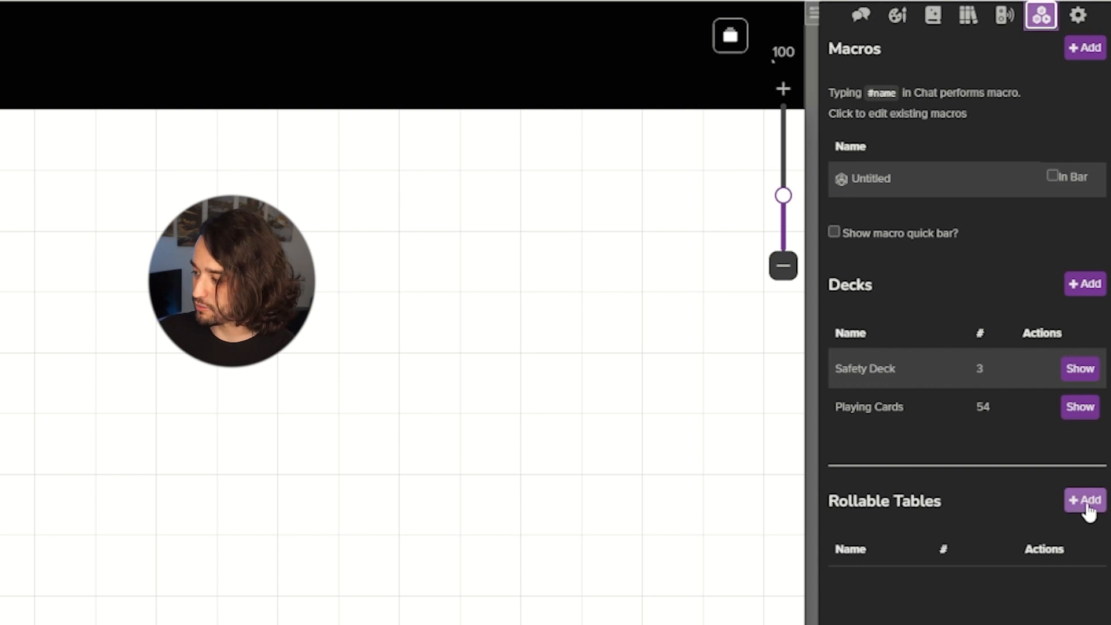
click(1087, 506)
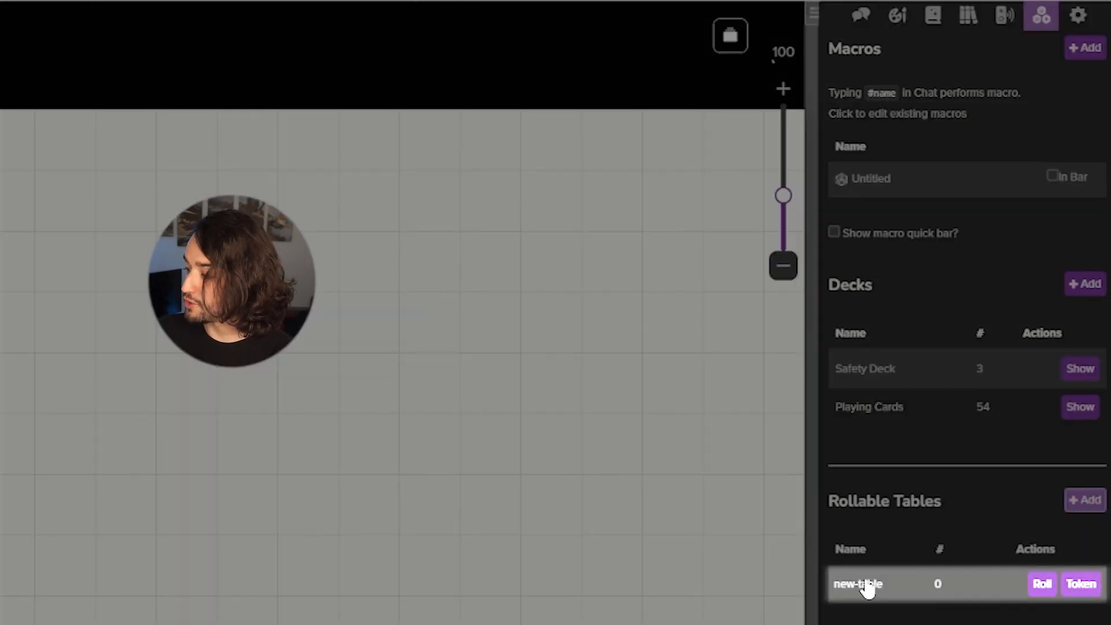
click(902, 595)
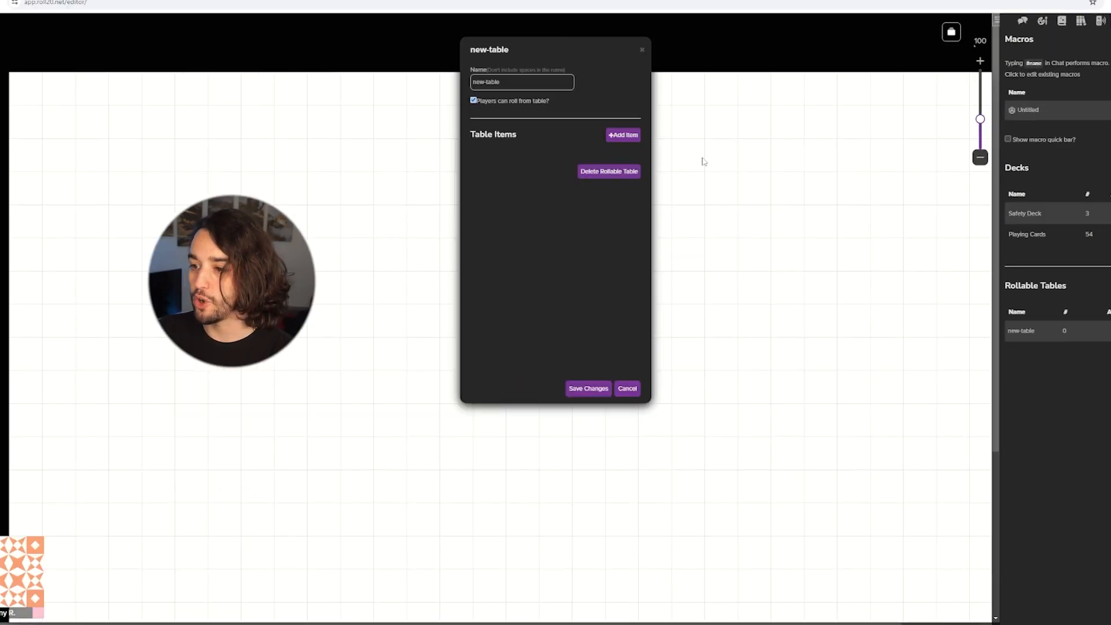
drag(532, 82, 446, 88)
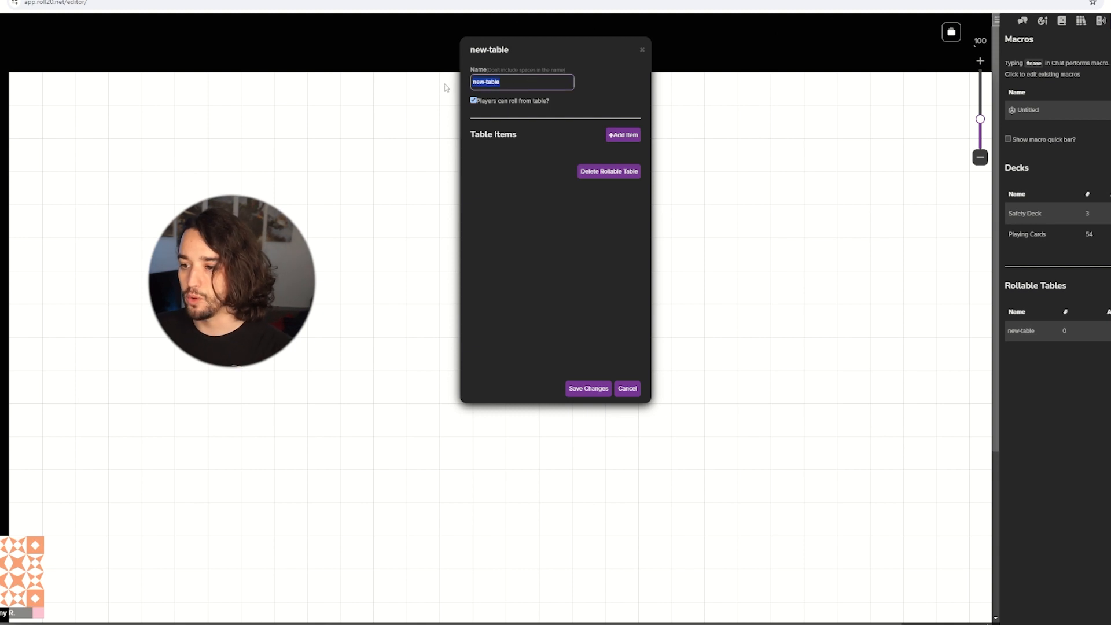
key(BackSpace)
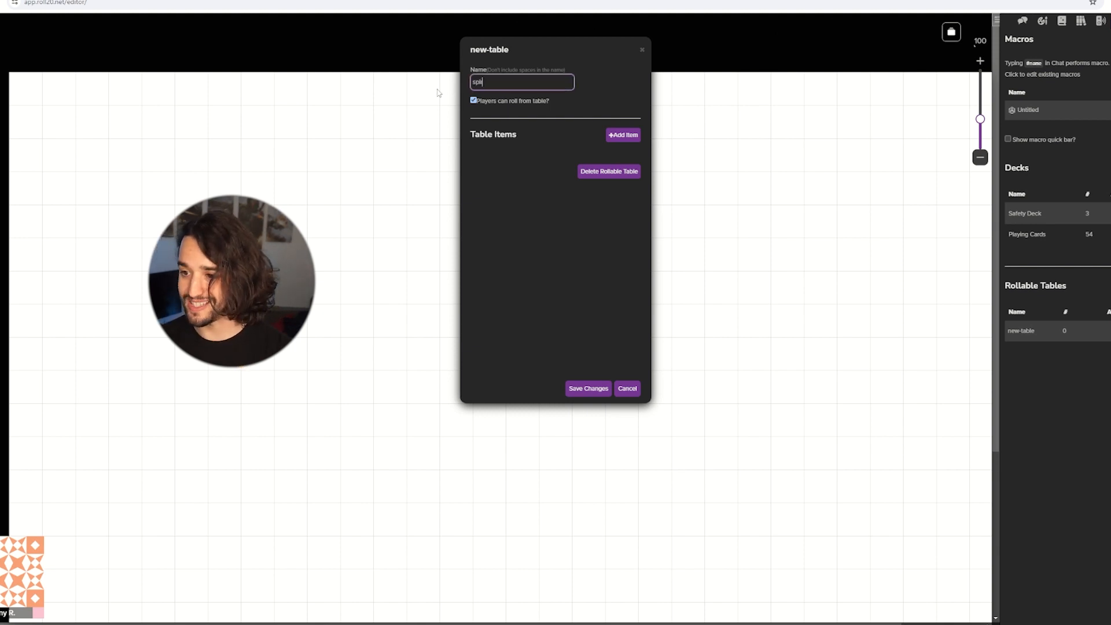
text(spirit-board)
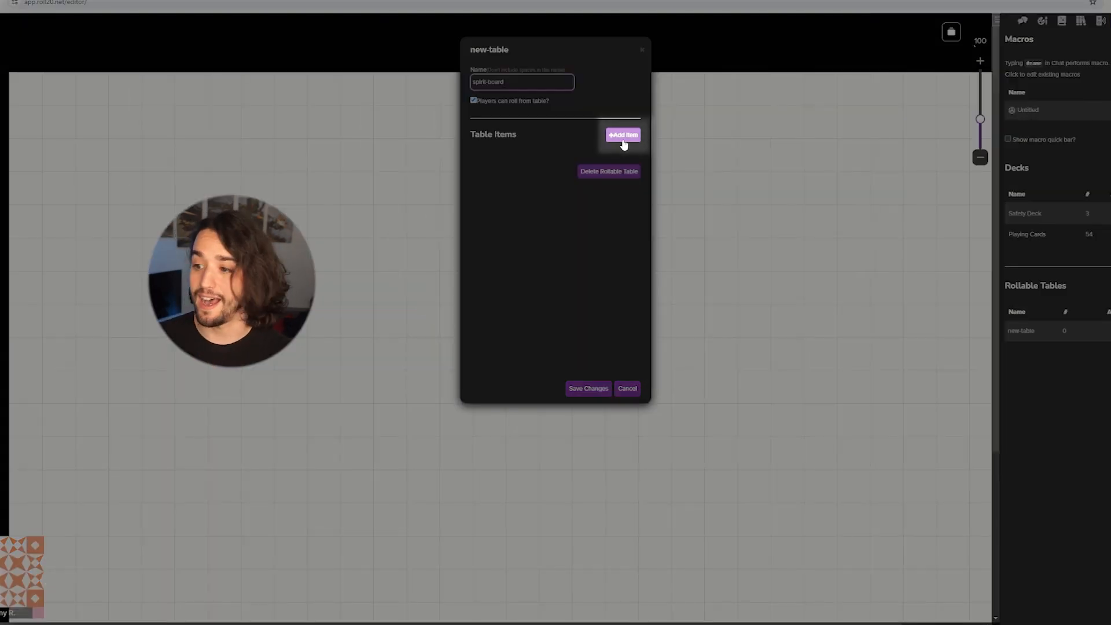
Step: Add a table item to spirit-board with the library image ouija board 0.png as its icon
click(623, 137)
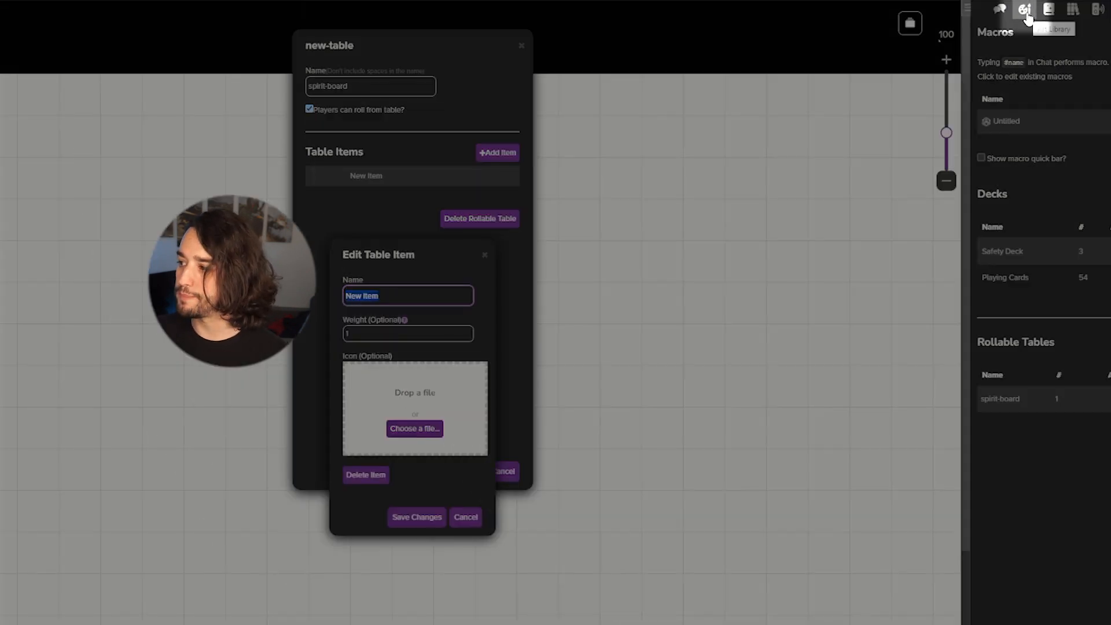
click(1026, 13)
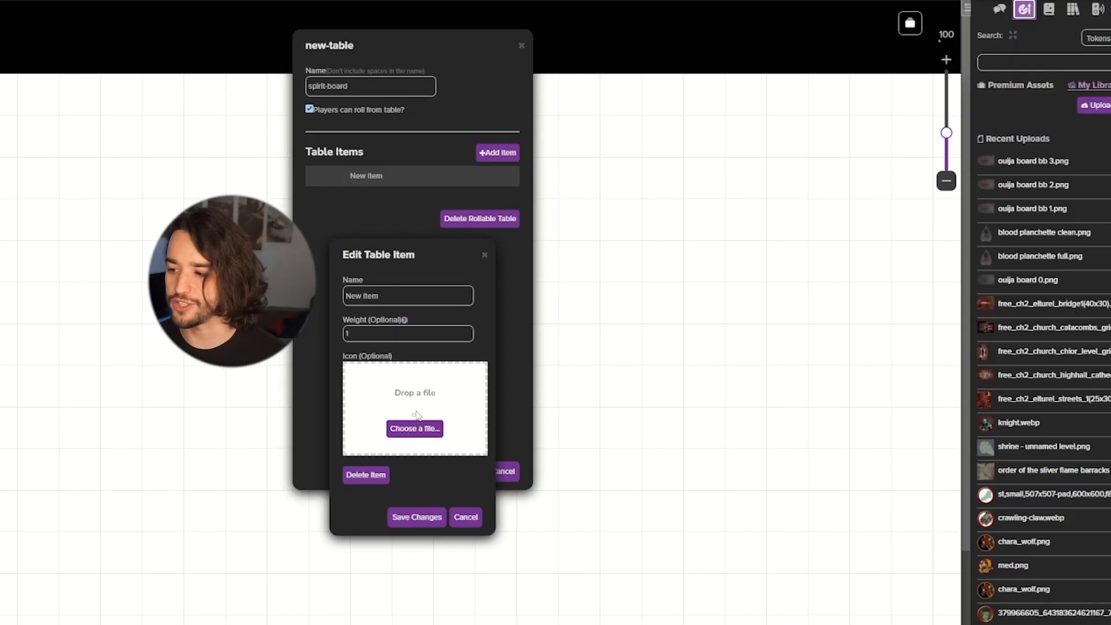
drag(949, 280, 415, 405)
click(433, 521)
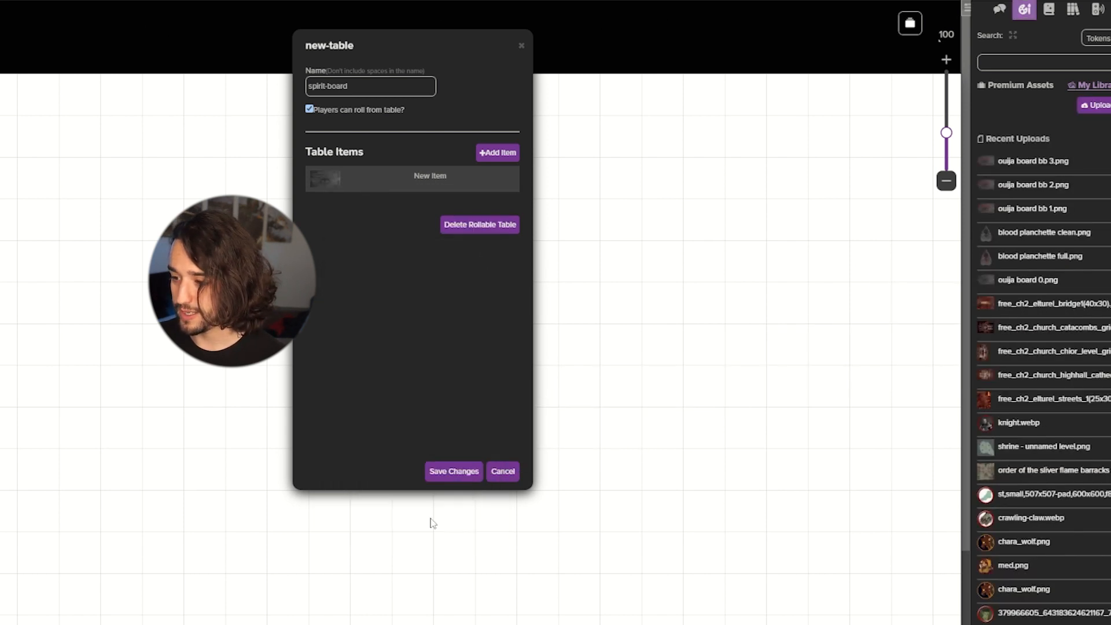
Step: Add items for the ouija board bb 1, bb 2 and bb 3 images, then save the spirit-board table
click(497, 153)
drag(986, 208, 438, 410)
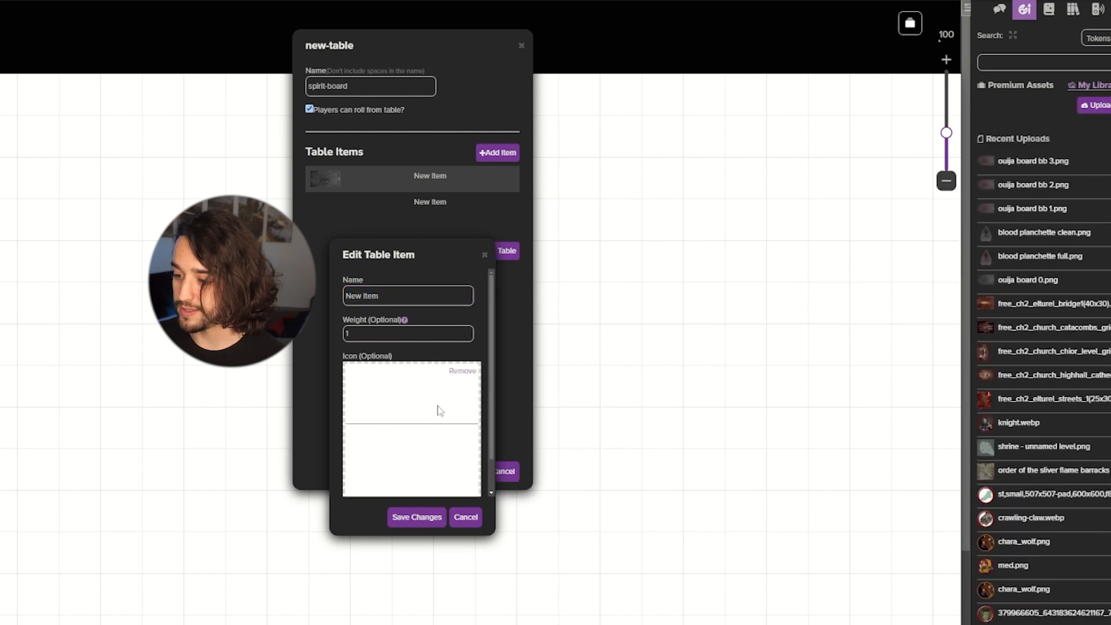
click(422, 524)
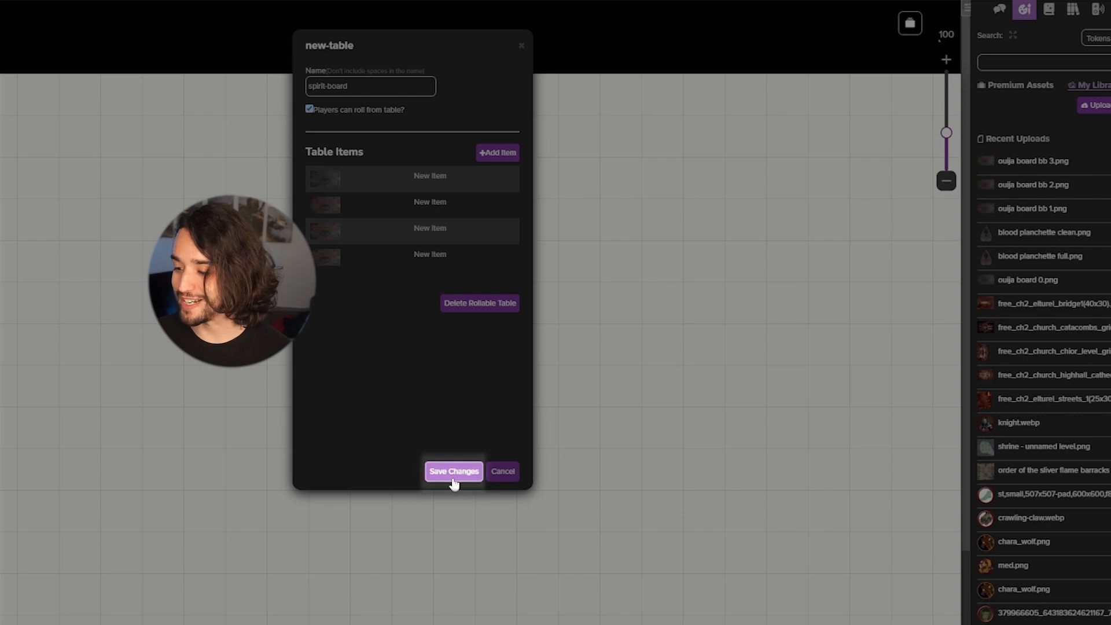
click(454, 478)
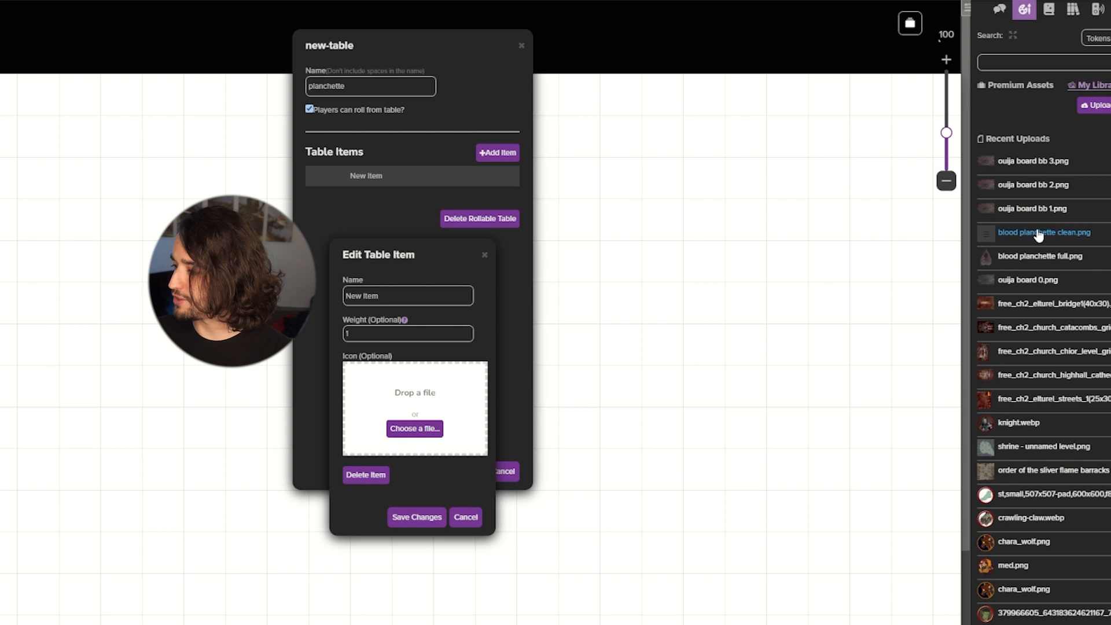
Step: Fill the planchette table with items using blood planchette clean.png and blood planchette full.png, and save the table
drag(977, 234, 437, 377)
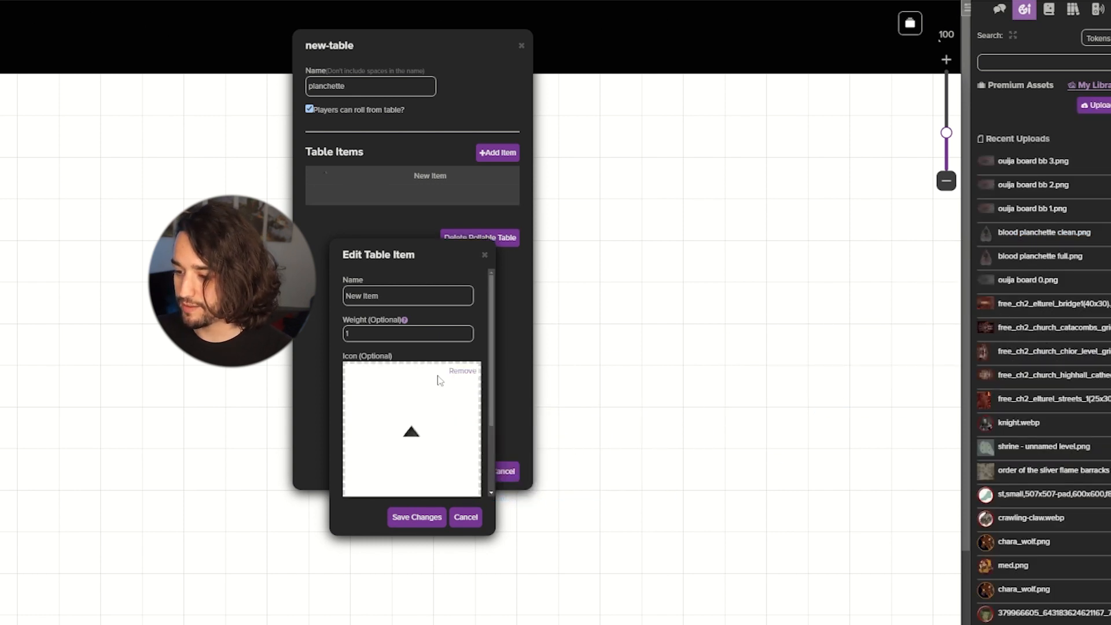
click(417, 517)
click(489, 153)
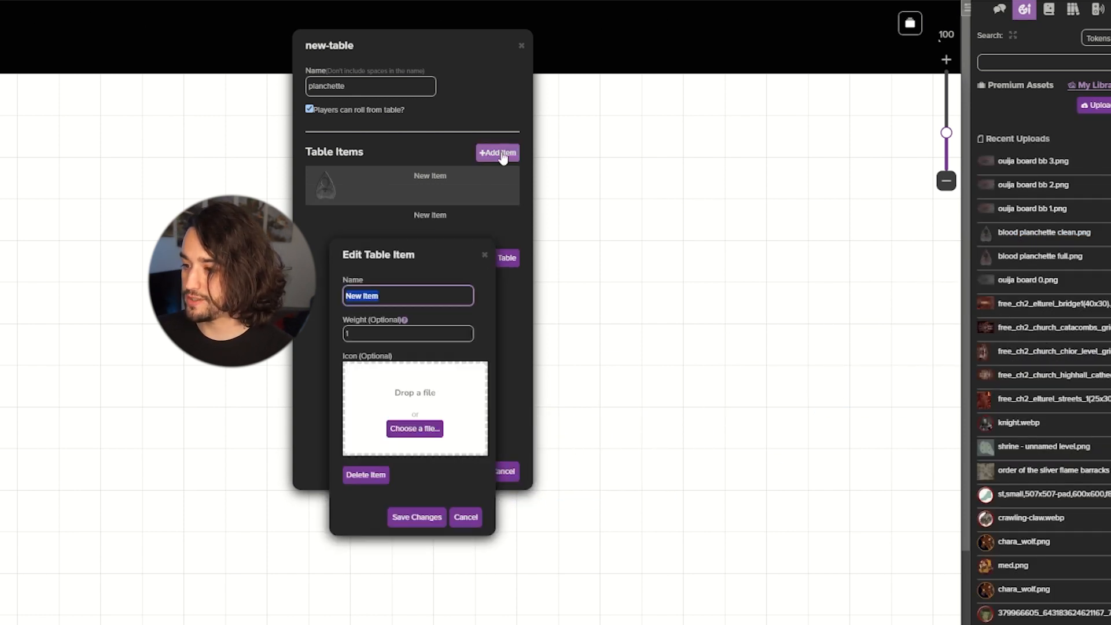
drag(1012, 255, 461, 447)
click(423, 521)
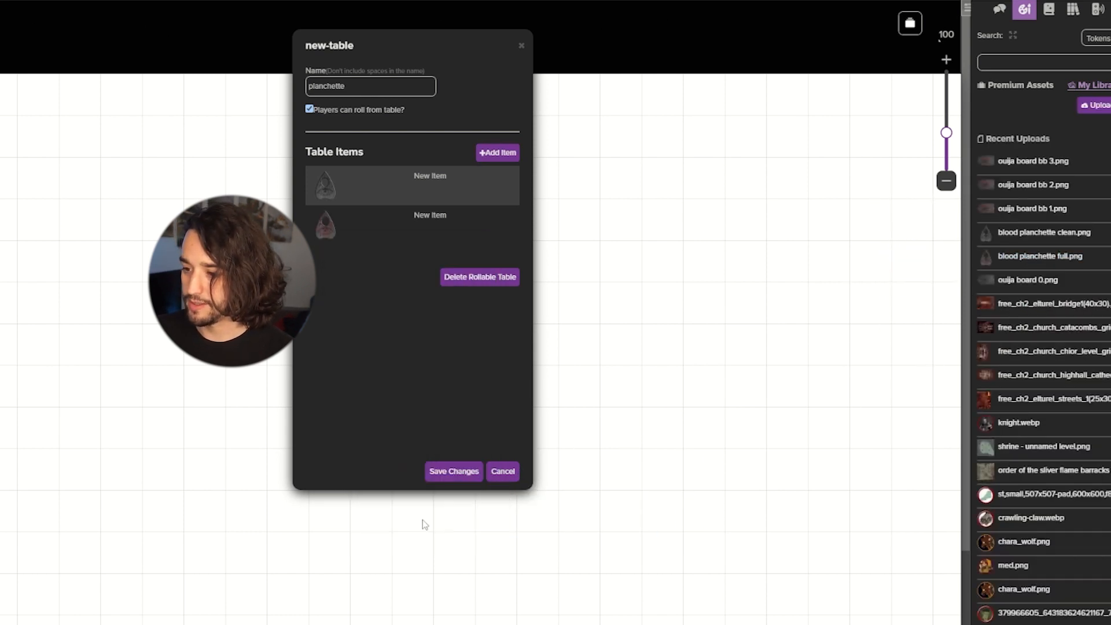
click(453, 472)
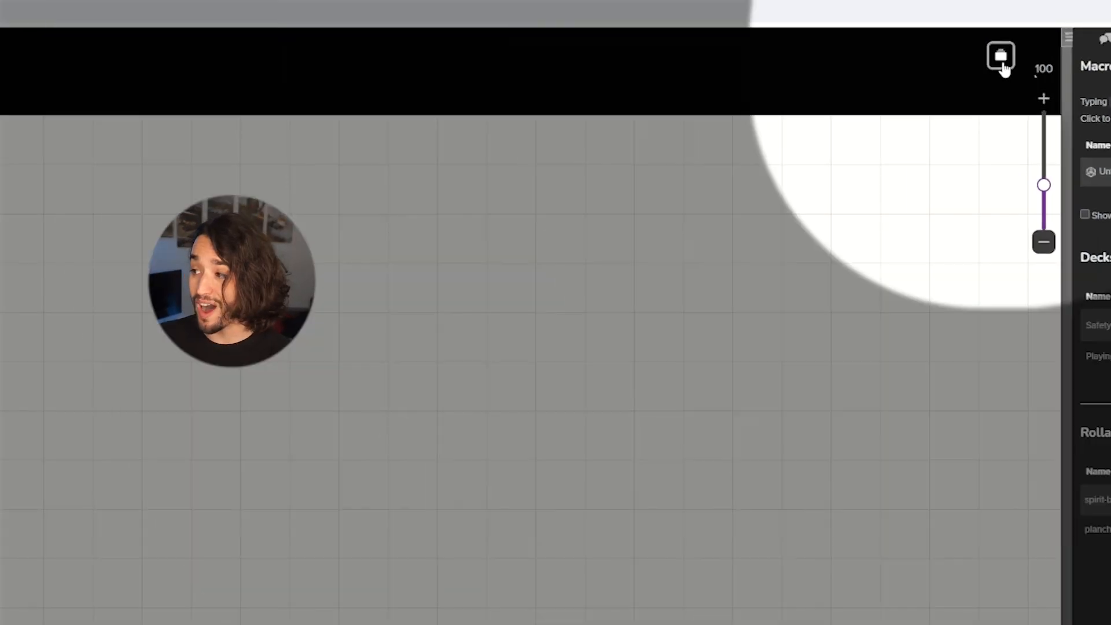
Step: Add a new page to the game and switch to it
click(1002, 65)
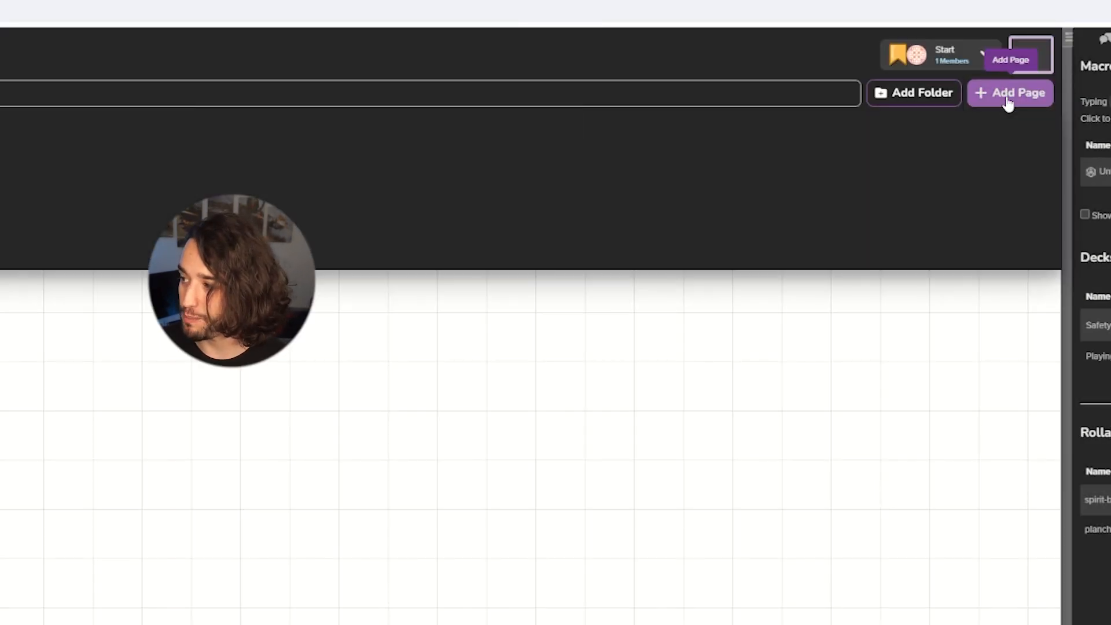
click(1008, 101)
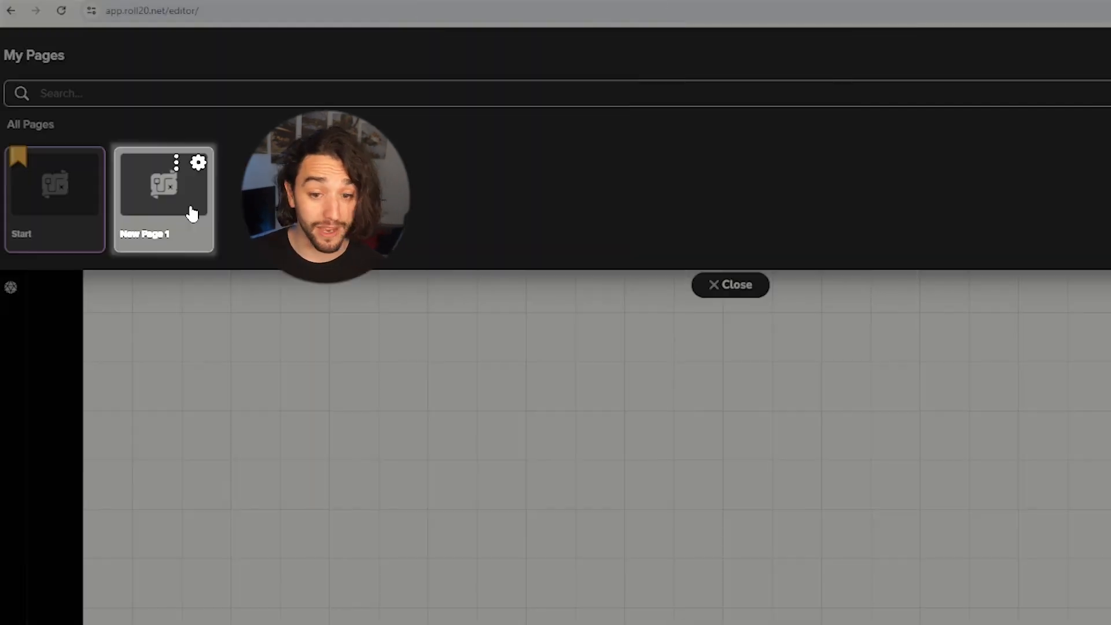
click(166, 216)
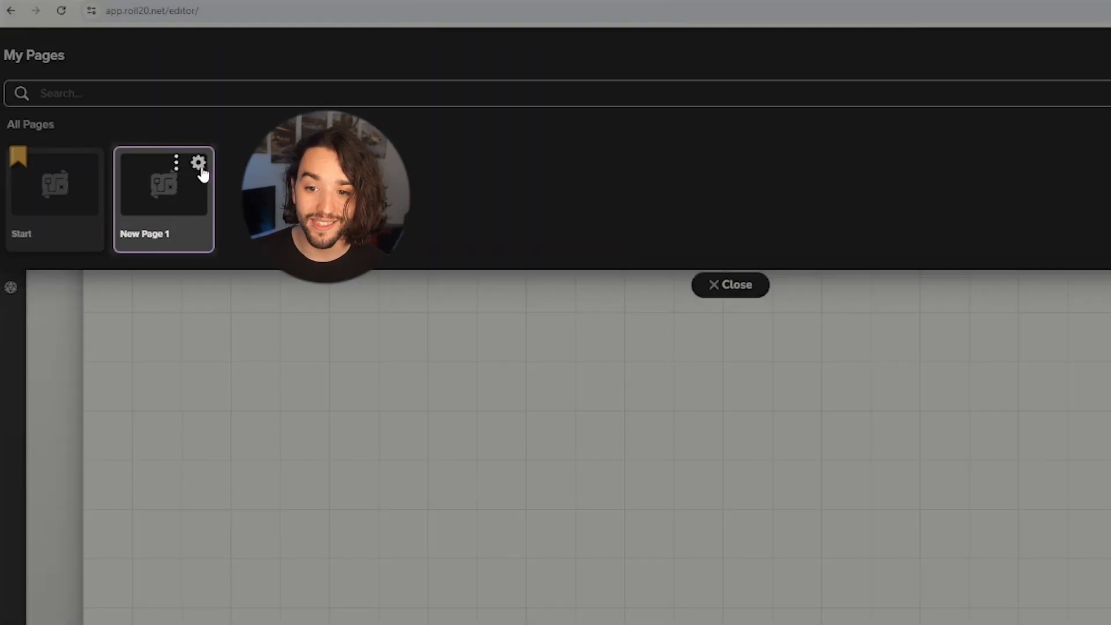
Step: Set the new page's size to 1920 px wide by 1080 px high in its settings
click(198, 164)
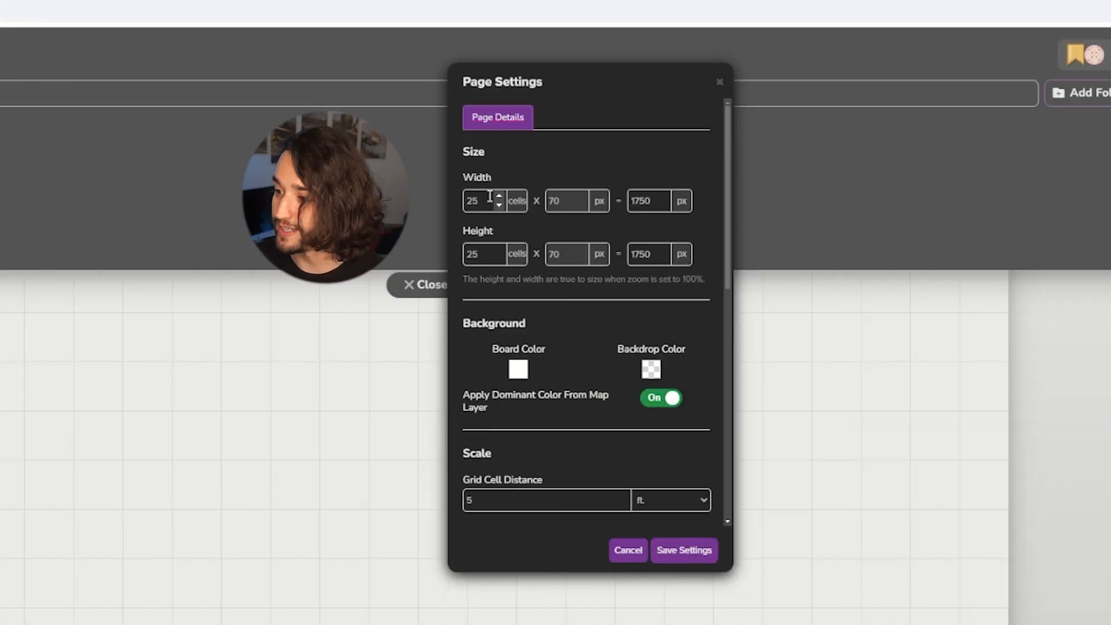
drag(652, 201, 618, 204)
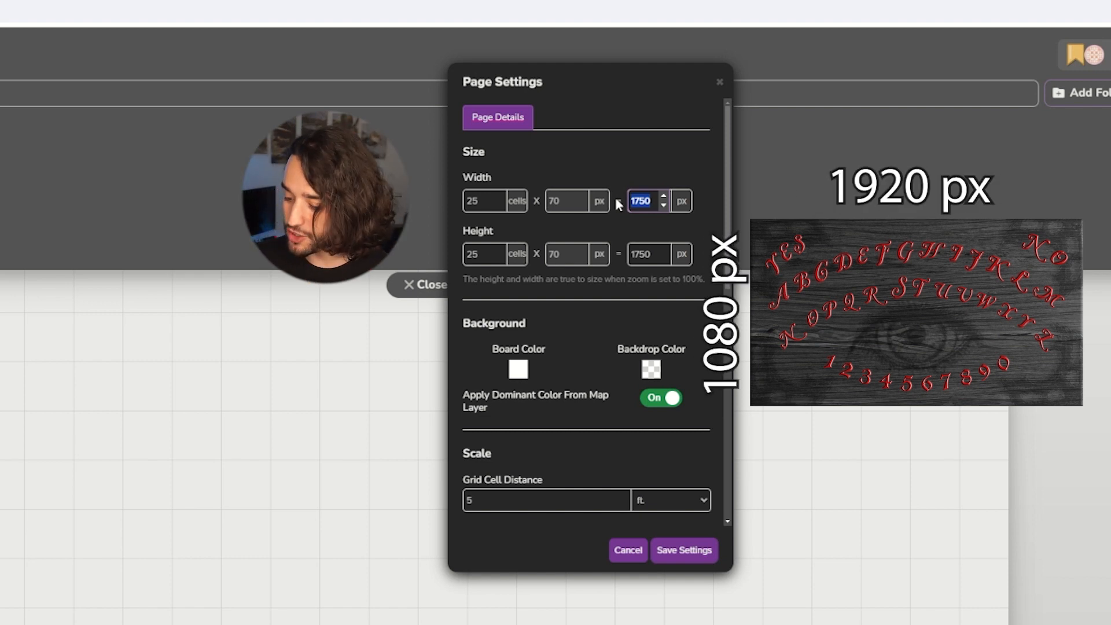
text(192)
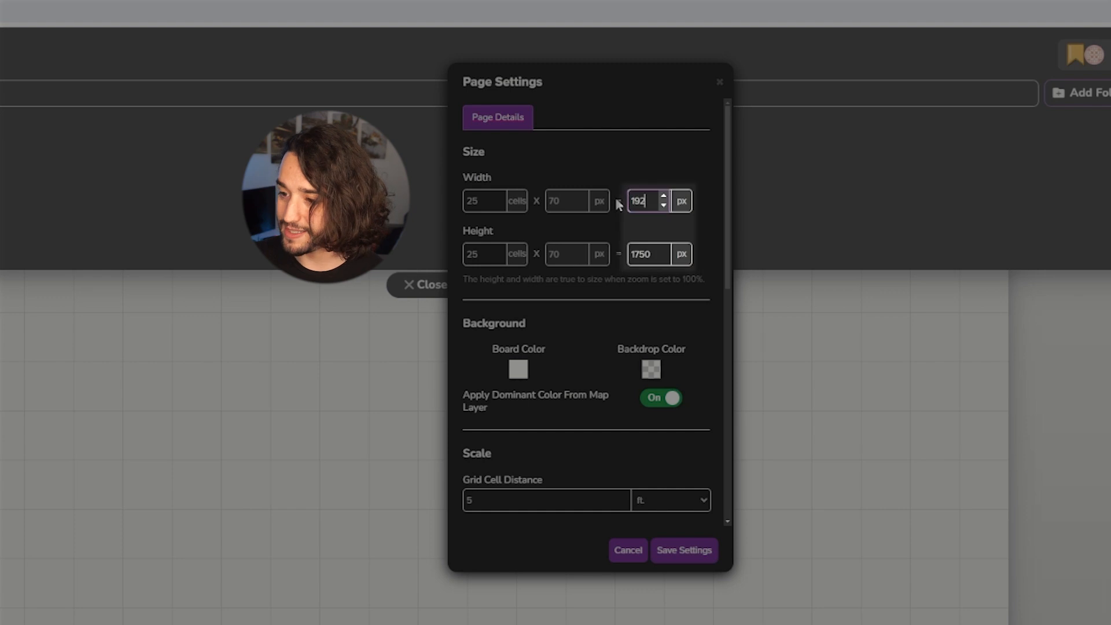
key(Tab)
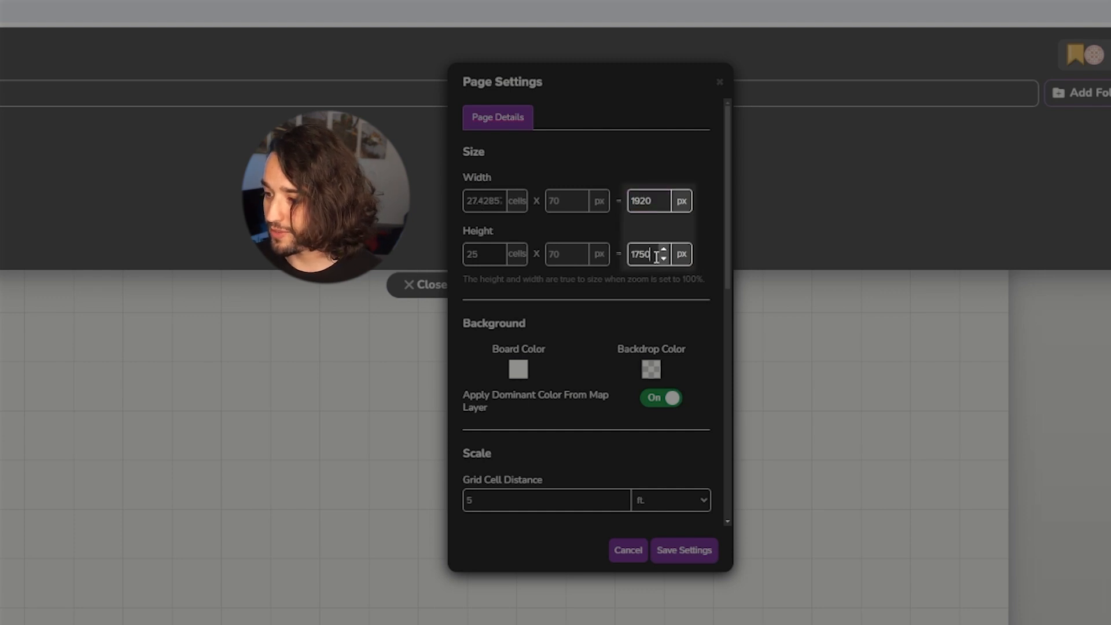
text(1080)
click(599, 319)
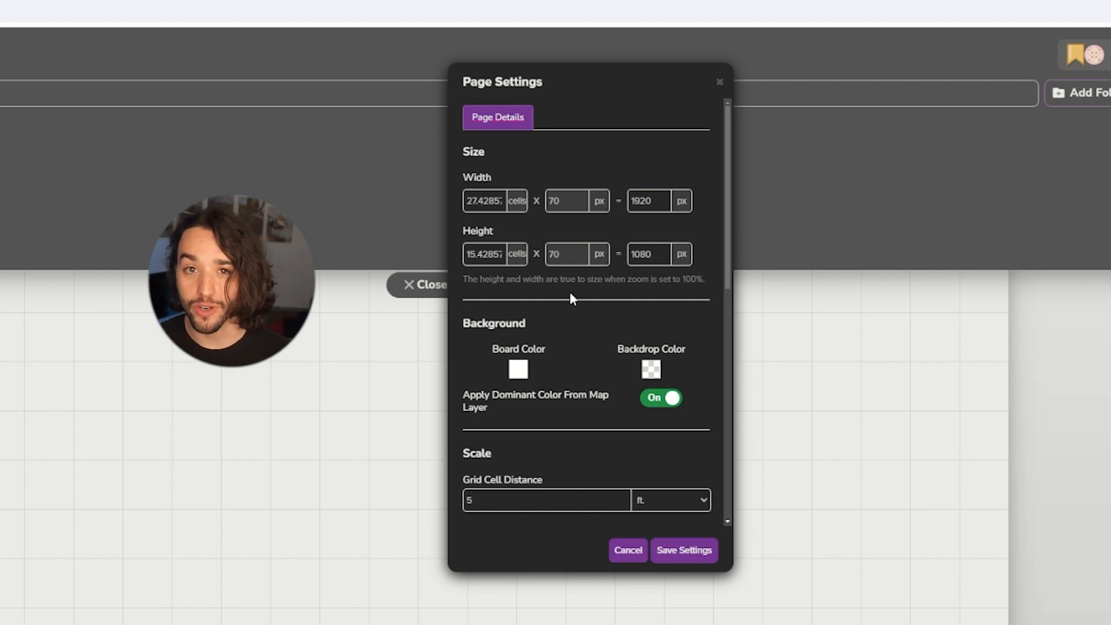
Step: Turn off the page's grid and save the page settings
scroll(561, 289, down, 4)
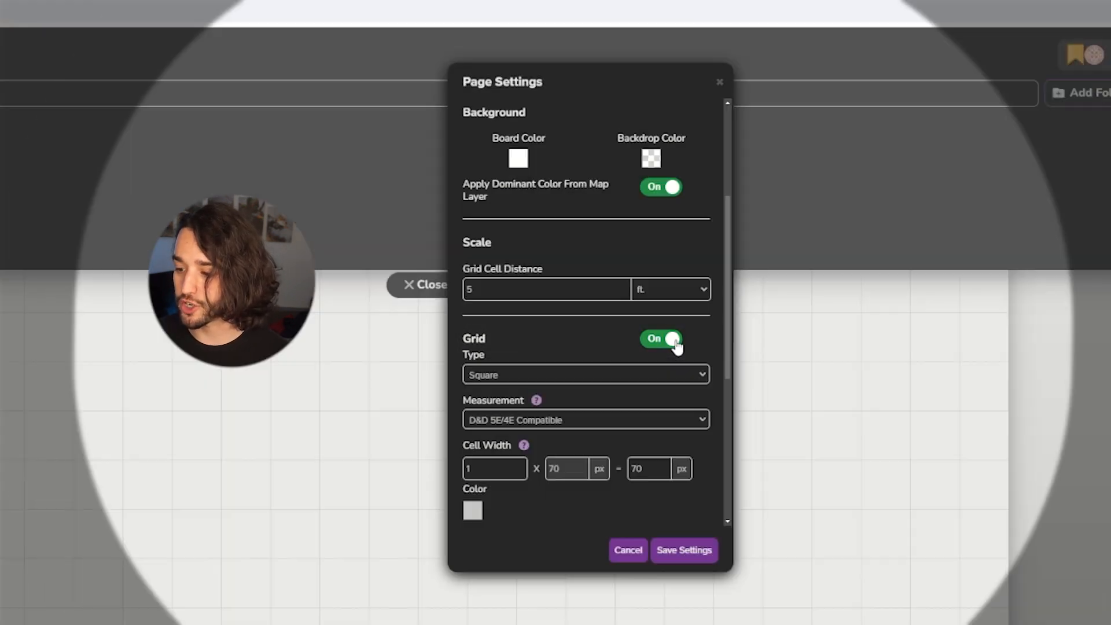
click(674, 343)
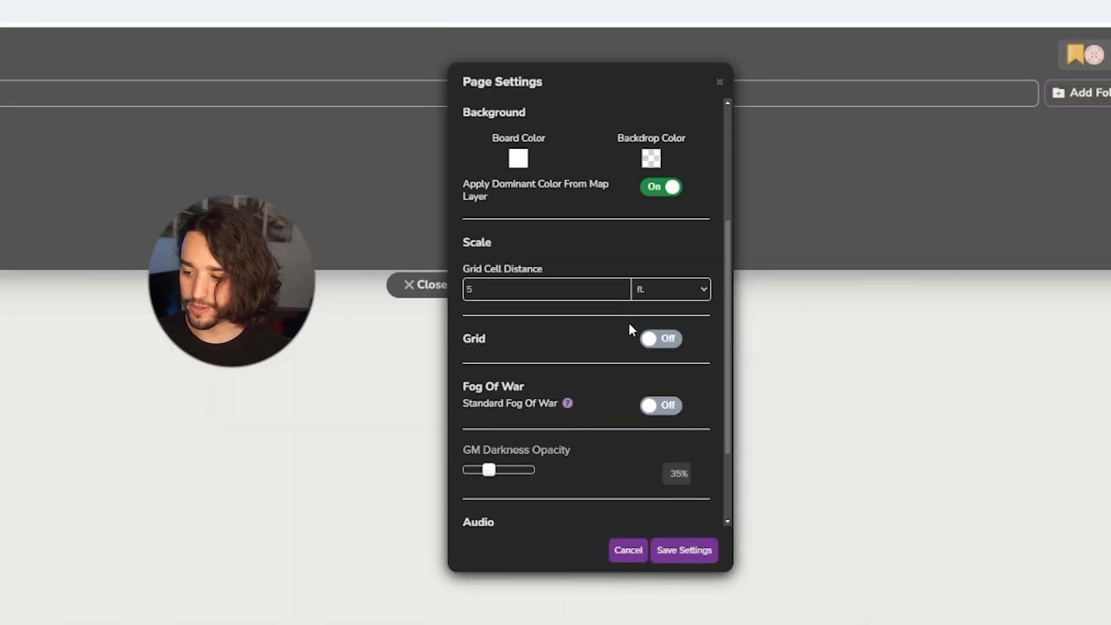
click(684, 550)
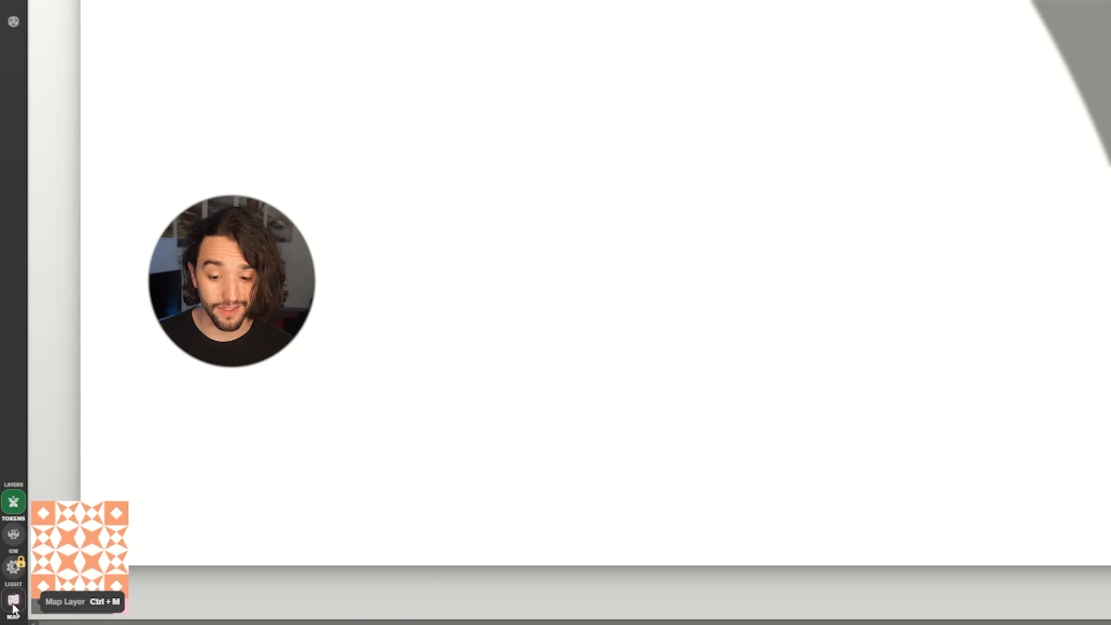
Step: Place a spirit-board table token on the map layer and move it into the page's upper-left corner
click(13, 601)
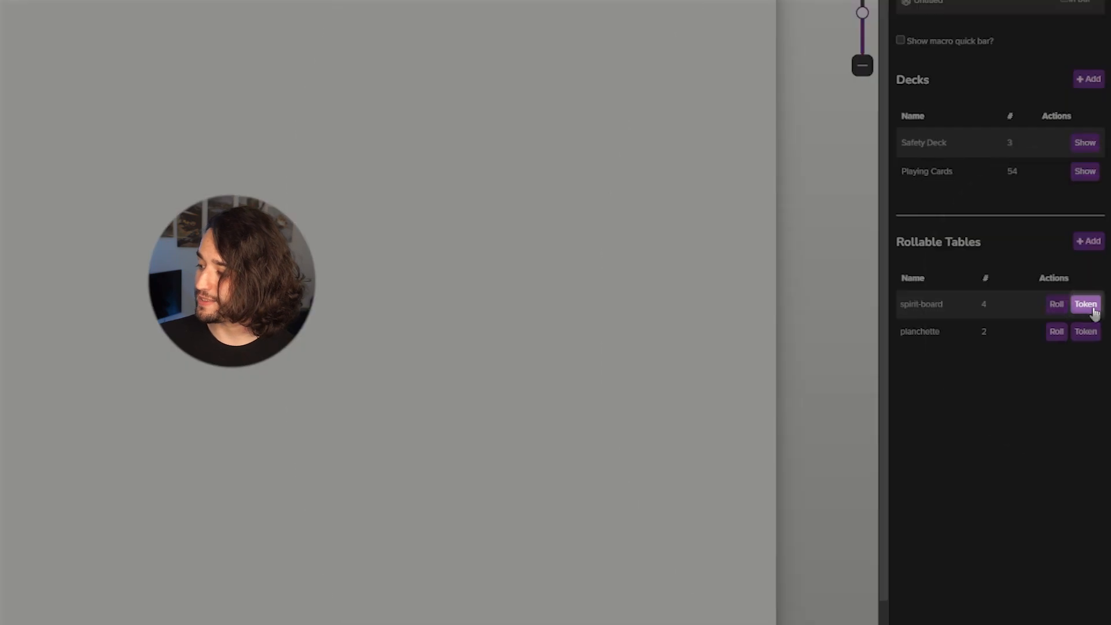
click(1091, 308)
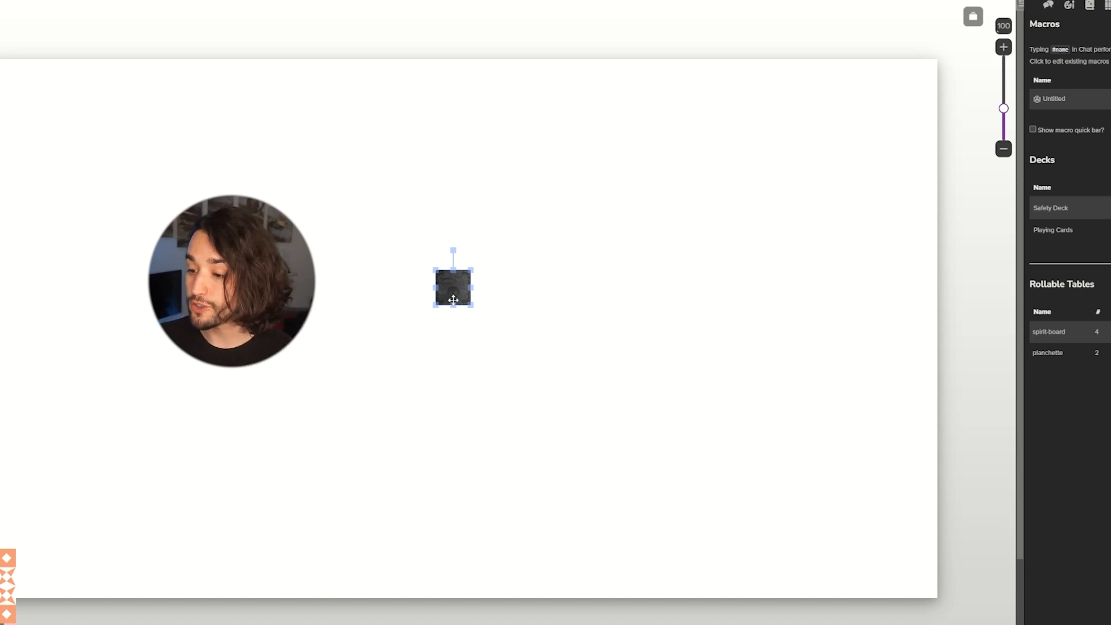
drag(465, 294, 11, 88)
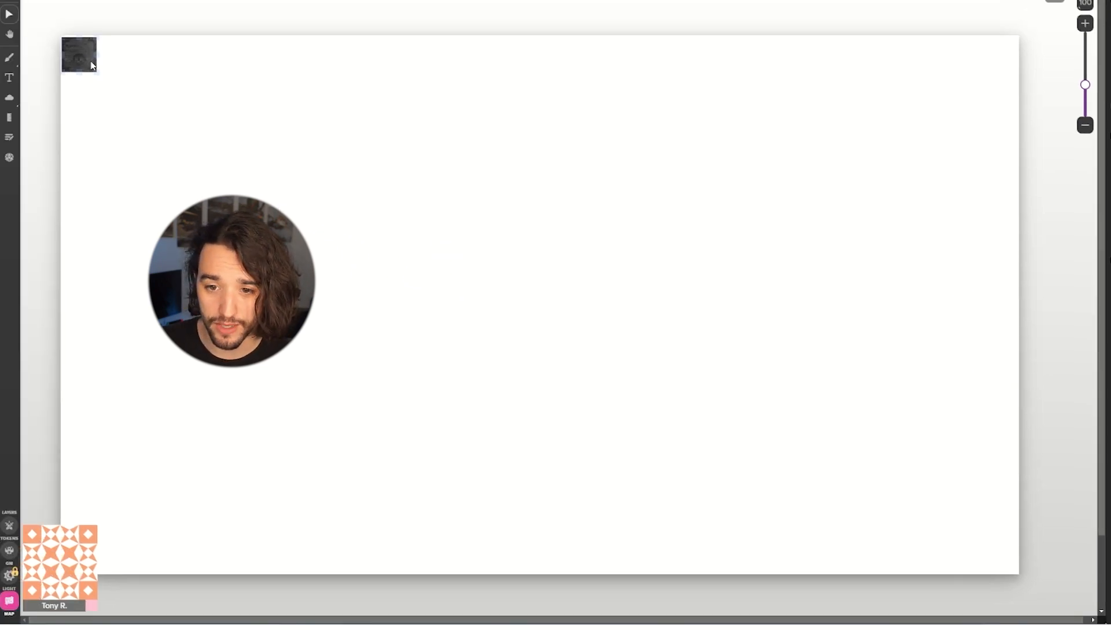
Step: Stretch the spirit-board token in width and height until it covers the whole page edge to edge
drag(93, 66, 1028, 72)
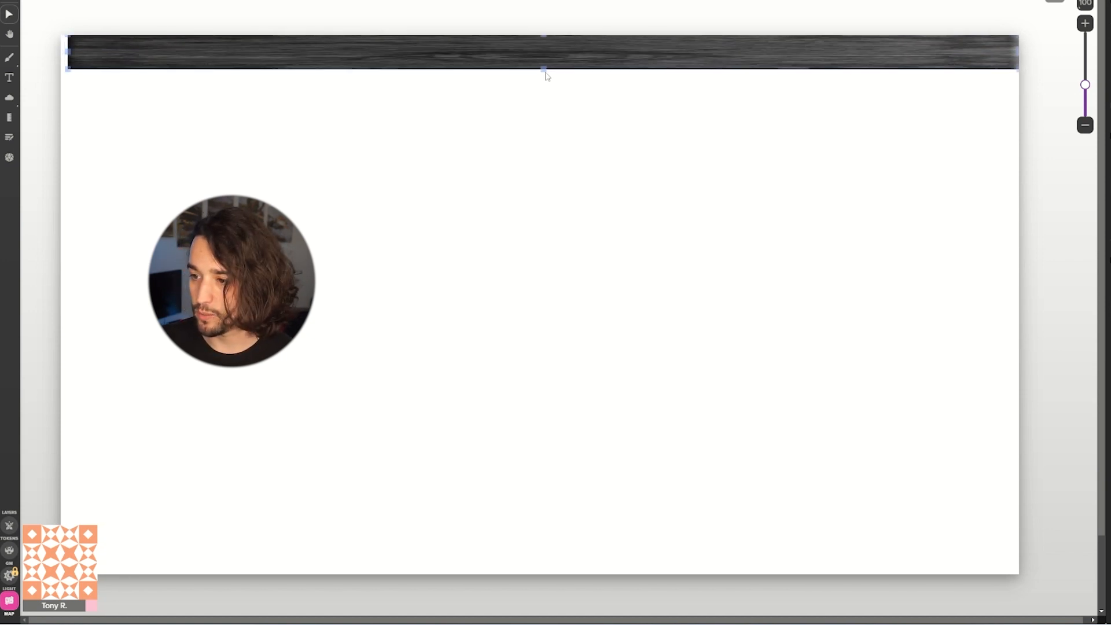
drag(544, 69, 573, 584)
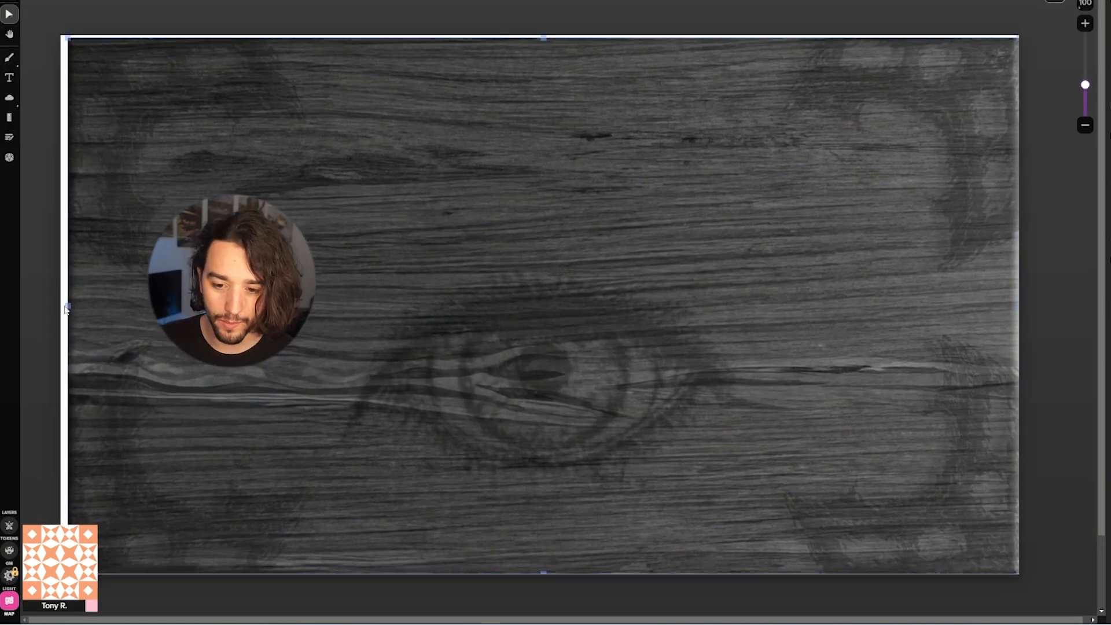
drag(67, 307, 62, 312)
drag(527, 38, 527, 35)
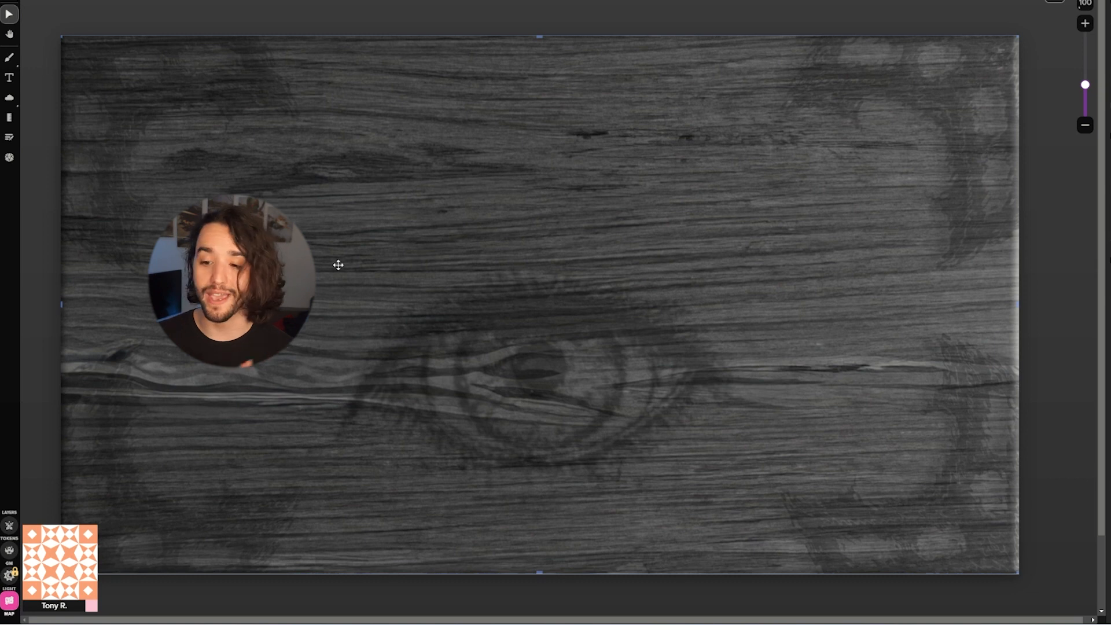
Step: Assign the spirit-board token to the Map Layer
right_click(536, 201)
mouse_move(570, 198)
mouse_move(527, 313)
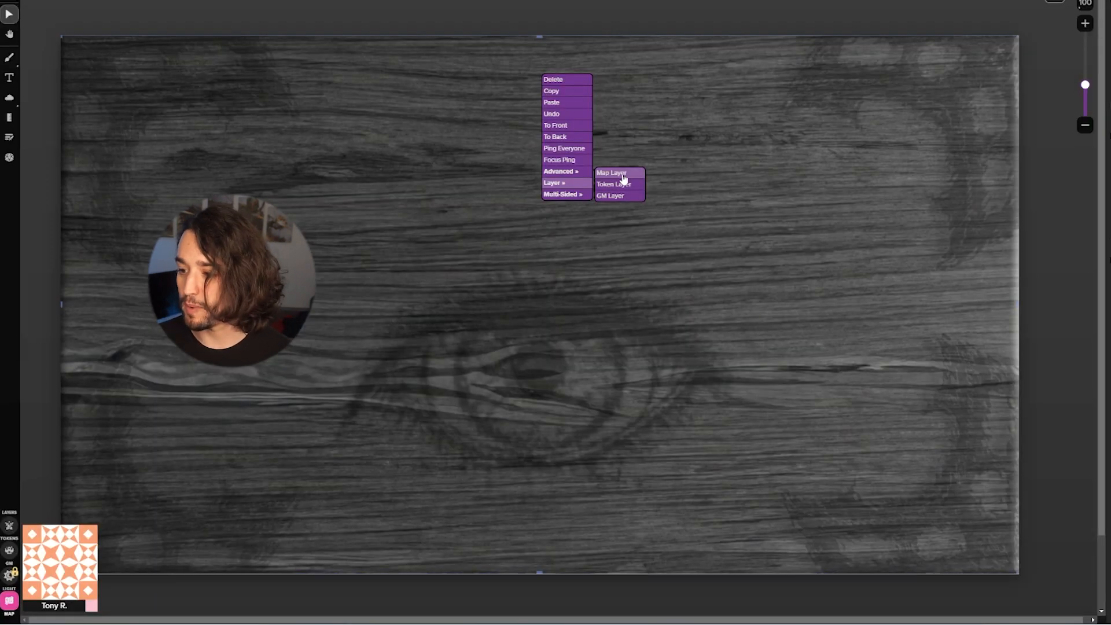
click(613, 292)
Step: Switch the spirit-board token on the map layer to its second side, with the first small red blood spots
right_click(521, 188)
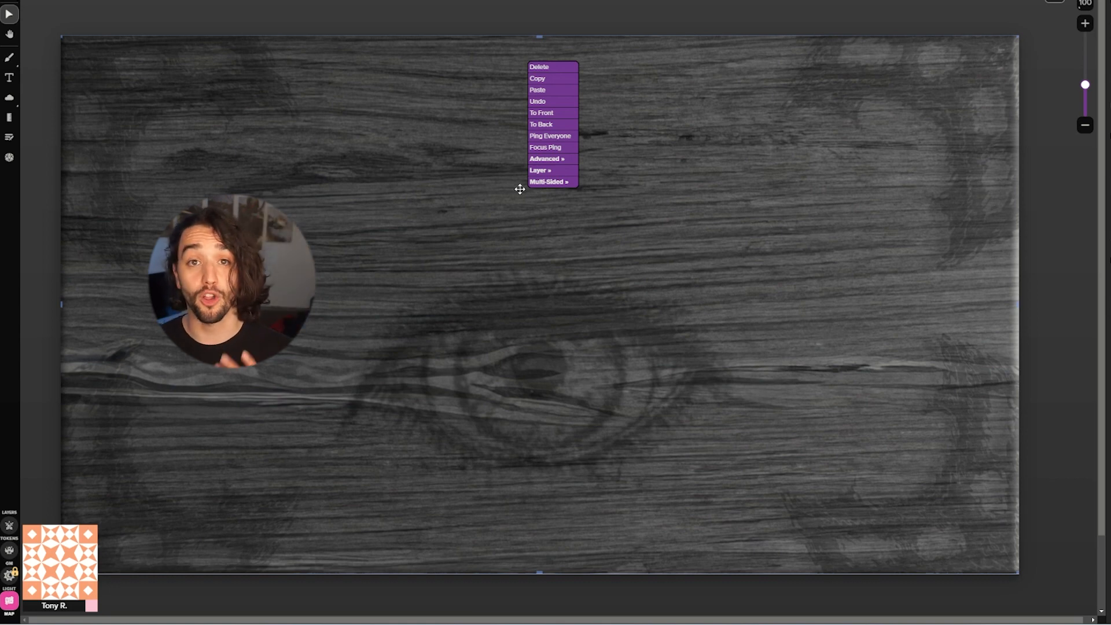
mouse_move(532, 183)
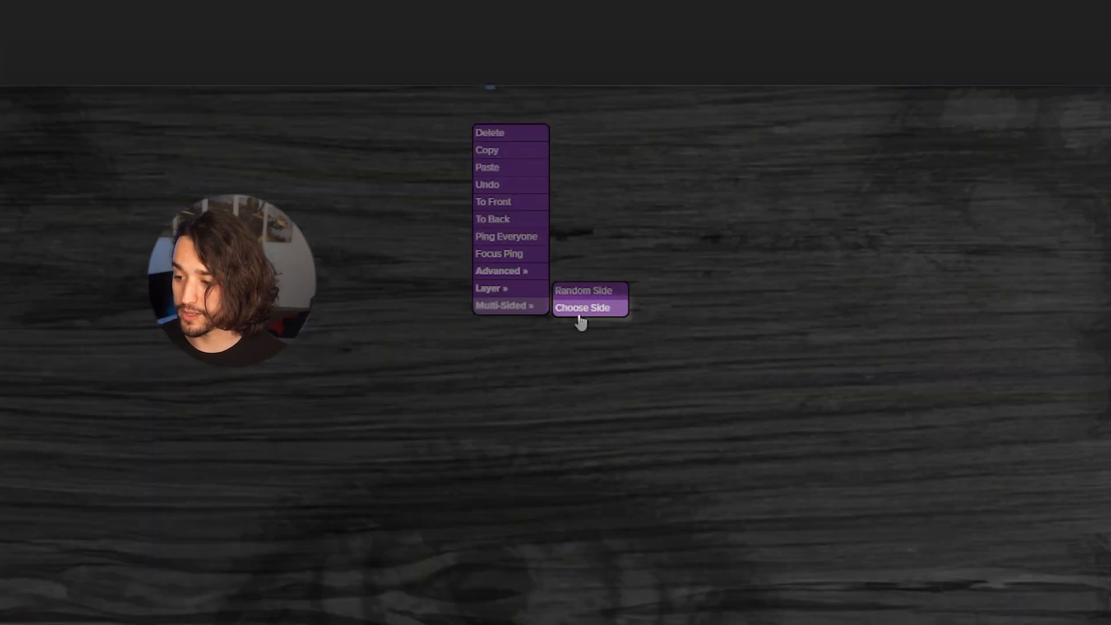
click(579, 316)
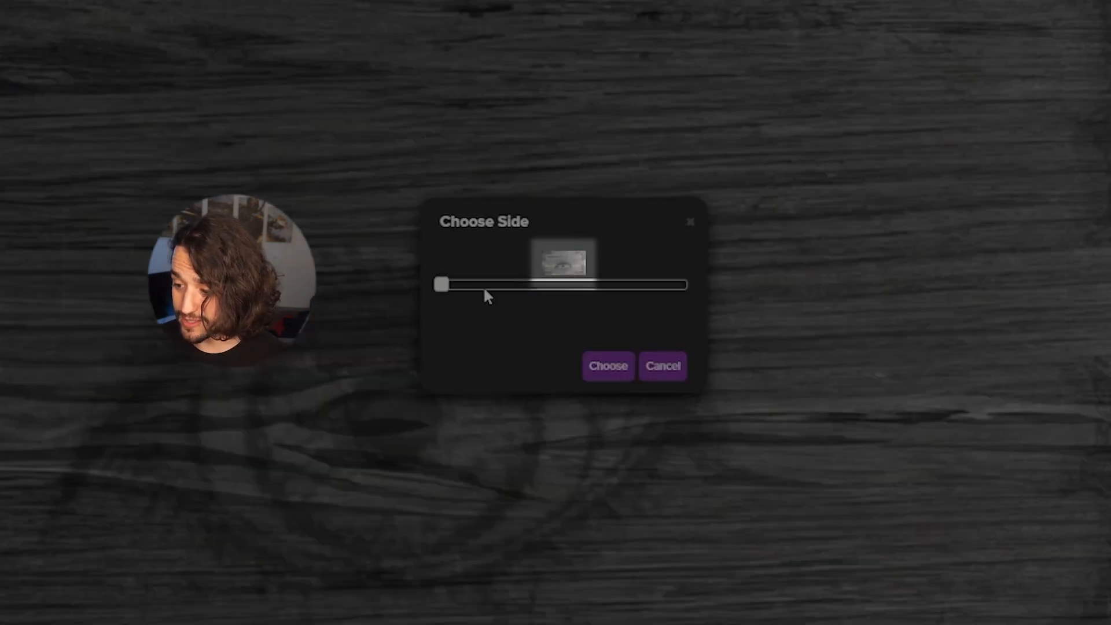
click(508, 286)
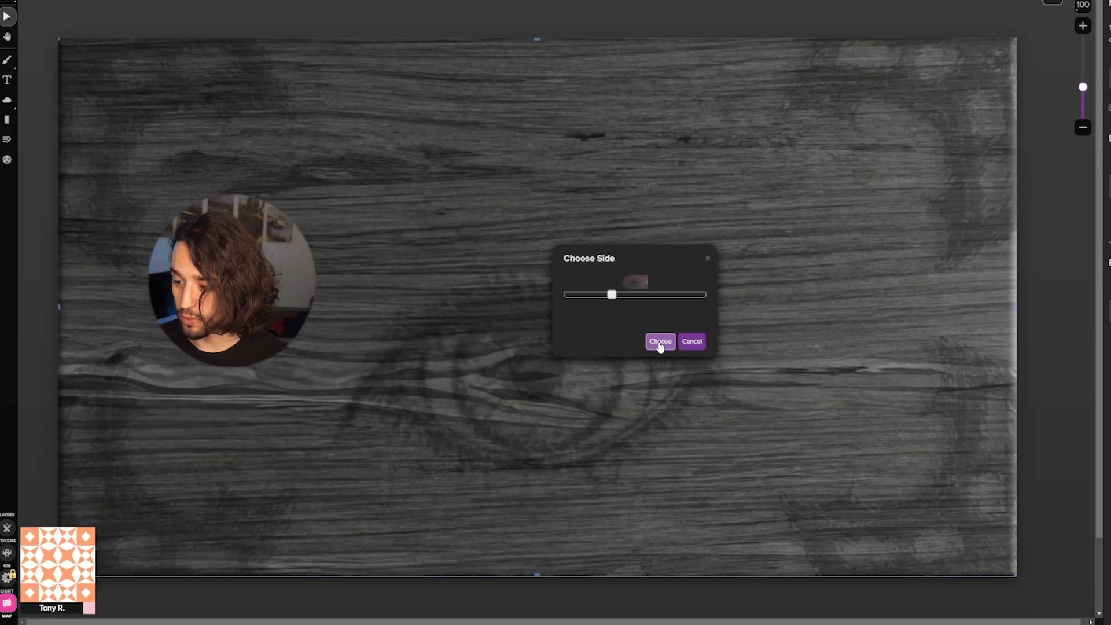
click(607, 366)
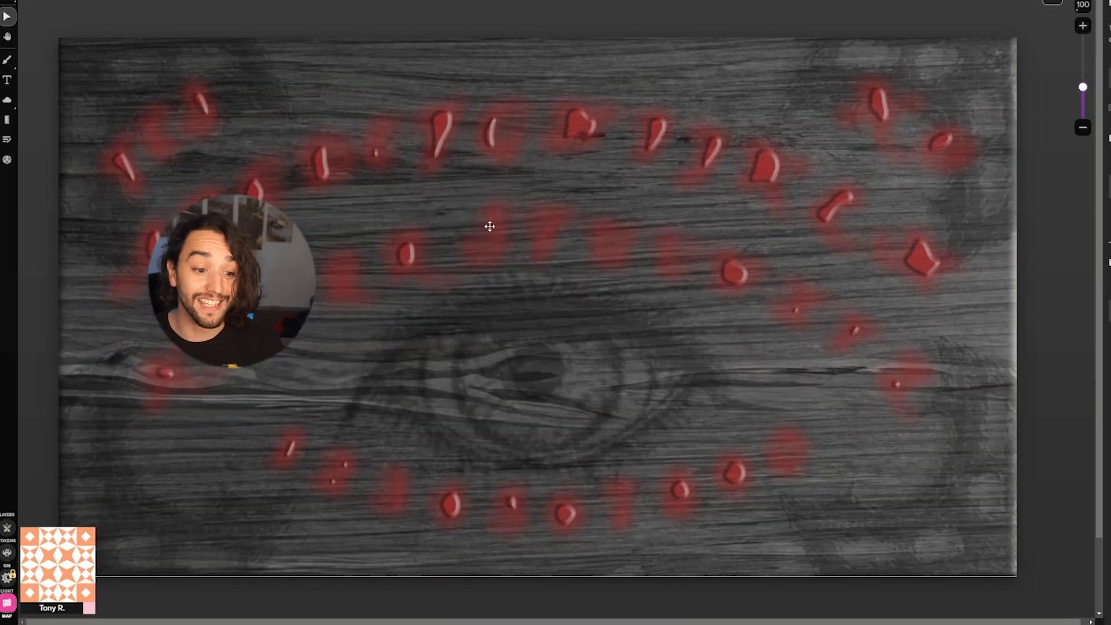
Step: Advance the multi-sided spirit-board token from the blood-spot image to its third side
right_click(512, 232)
mouse_move(529, 231)
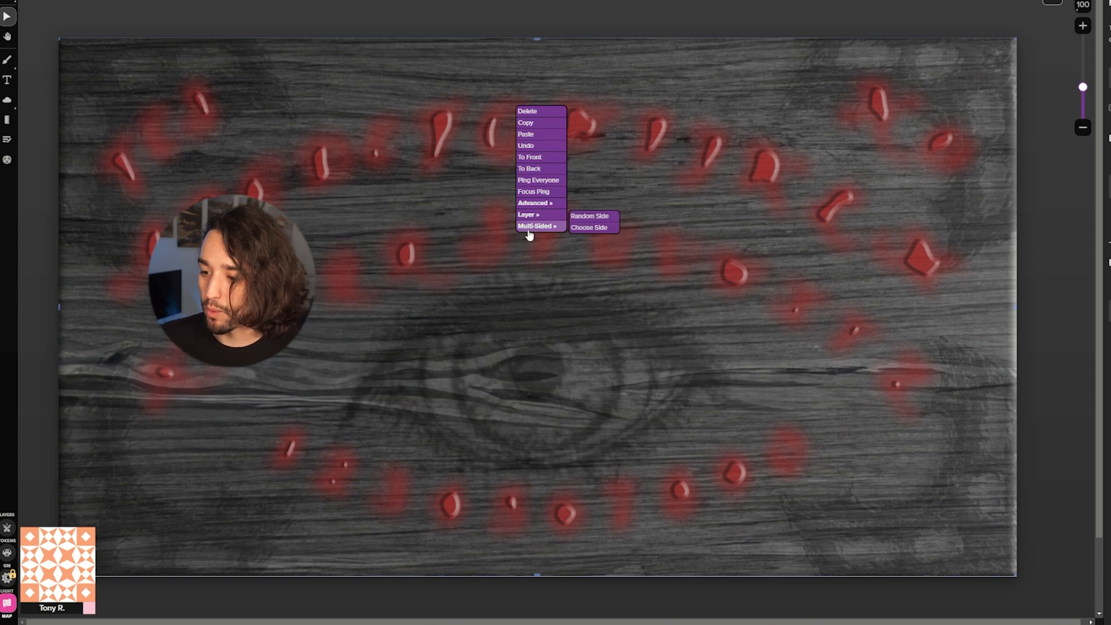
click(592, 228)
drag(616, 302, 656, 296)
click(660, 340)
Step: Set the spirit-board token to its last side, showing the complete red letters, numbers and YES/NO
right_click(491, 247)
mouse_move(526, 243)
click(573, 241)
drag(659, 296, 703, 295)
click(660, 341)
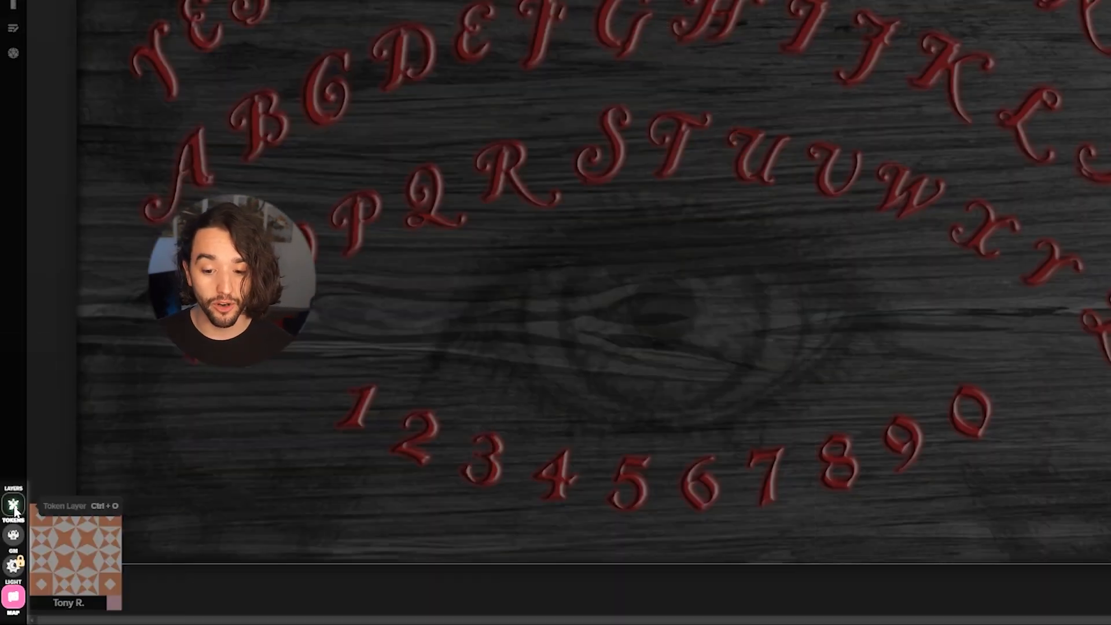
Step: Place a planchette table token on the token layer and move it near the board's upper row of letters
click(14, 505)
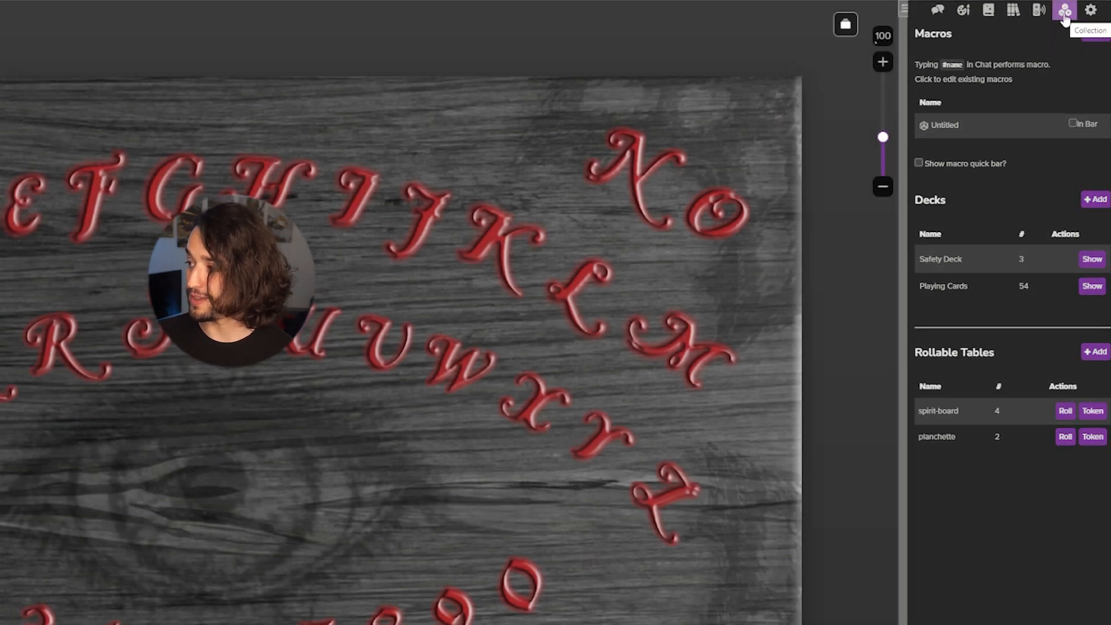
click(1094, 439)
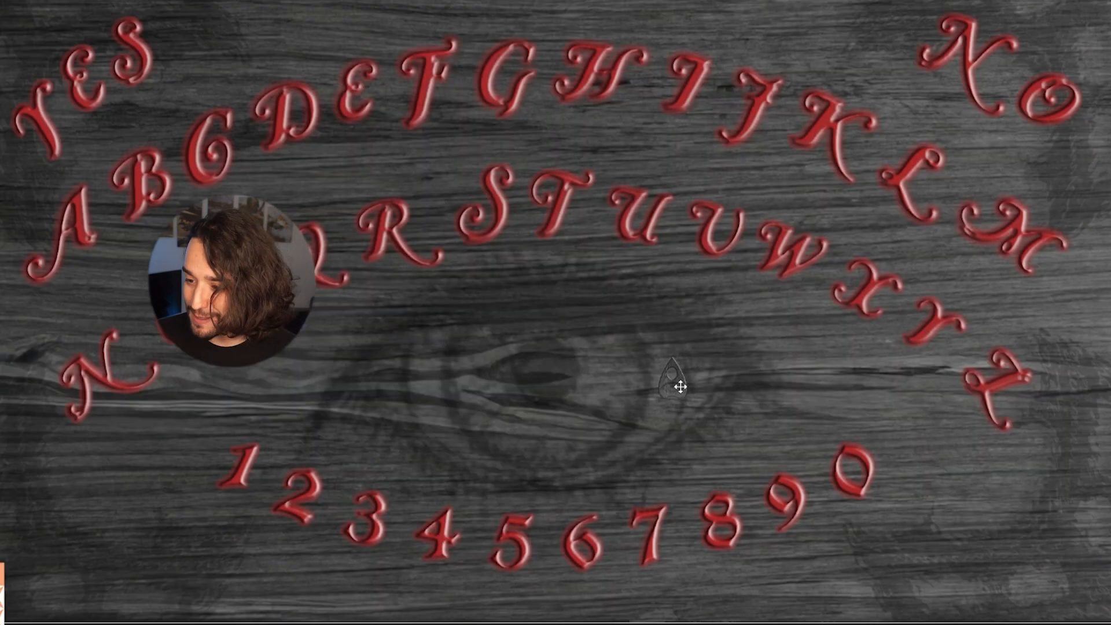
drag(679, 385, 505, 63)
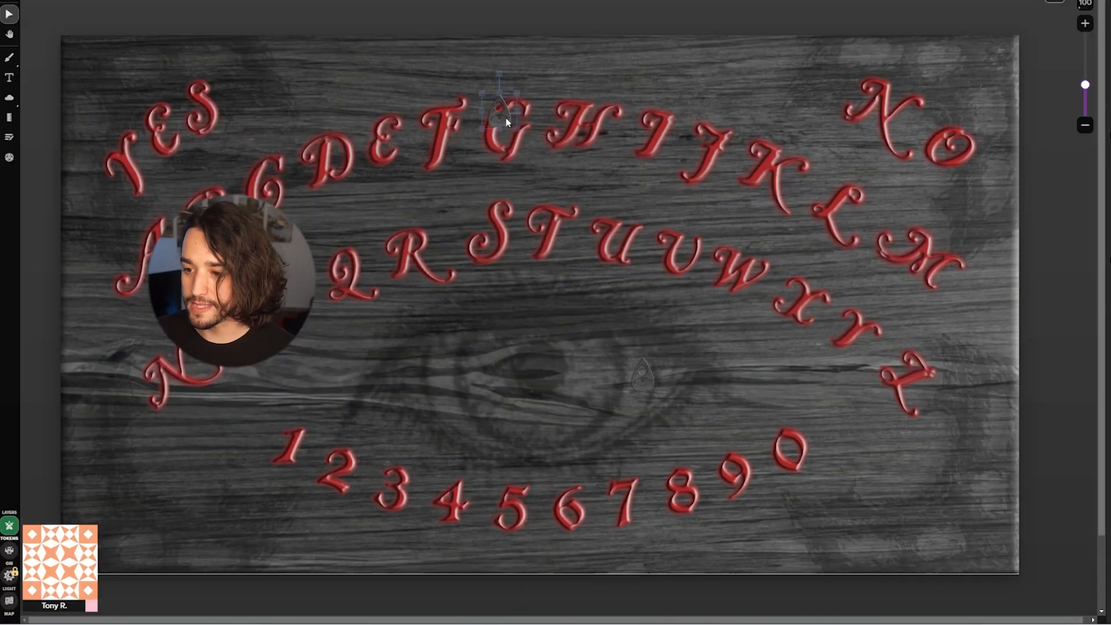
Step: Enlarge the planchette token until its round window can frame a single letter, and position it in the middle of the board
drag(501, 119, 712, 330)
drag(640, 281, 565, 227)
drag(631, 269, 654, 291)
drag(579, 244, 593, 341)
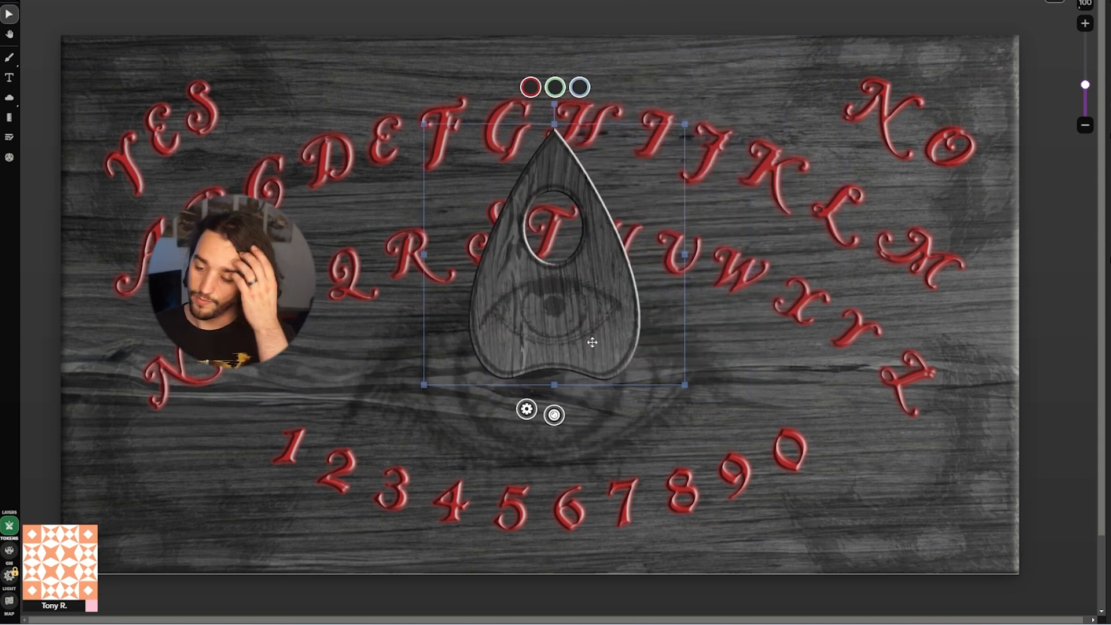
Step: Switch the planchette token to its second side, with the red line drawing
right_click(567, 308)
mouse_move(593, 300)
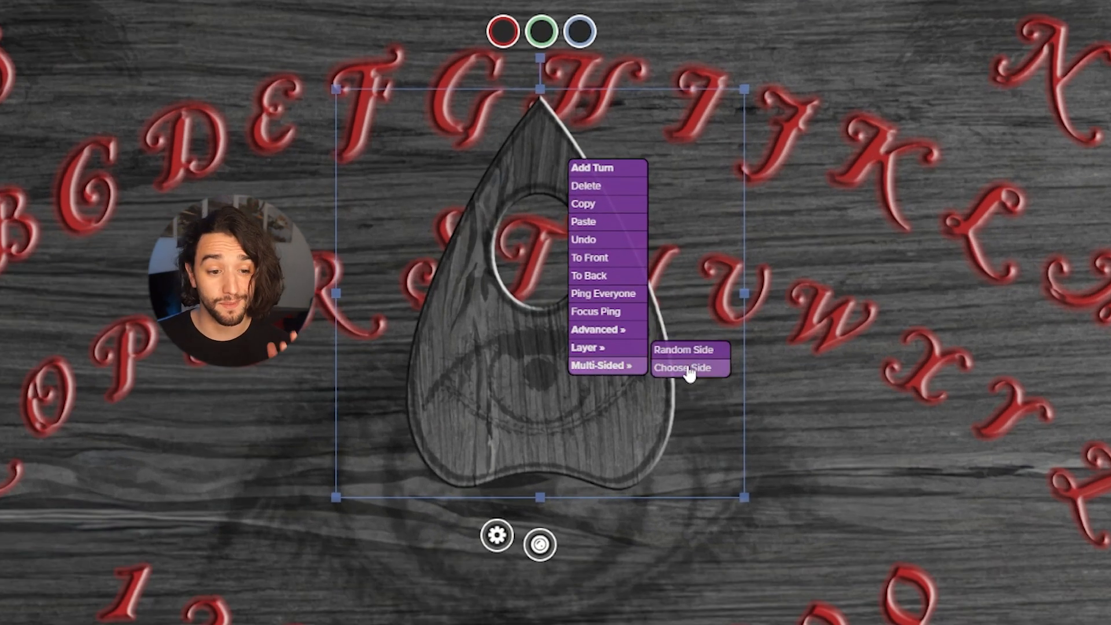
click(688, 369)
drag(559, 369, 733, 380)
click(720, 431)
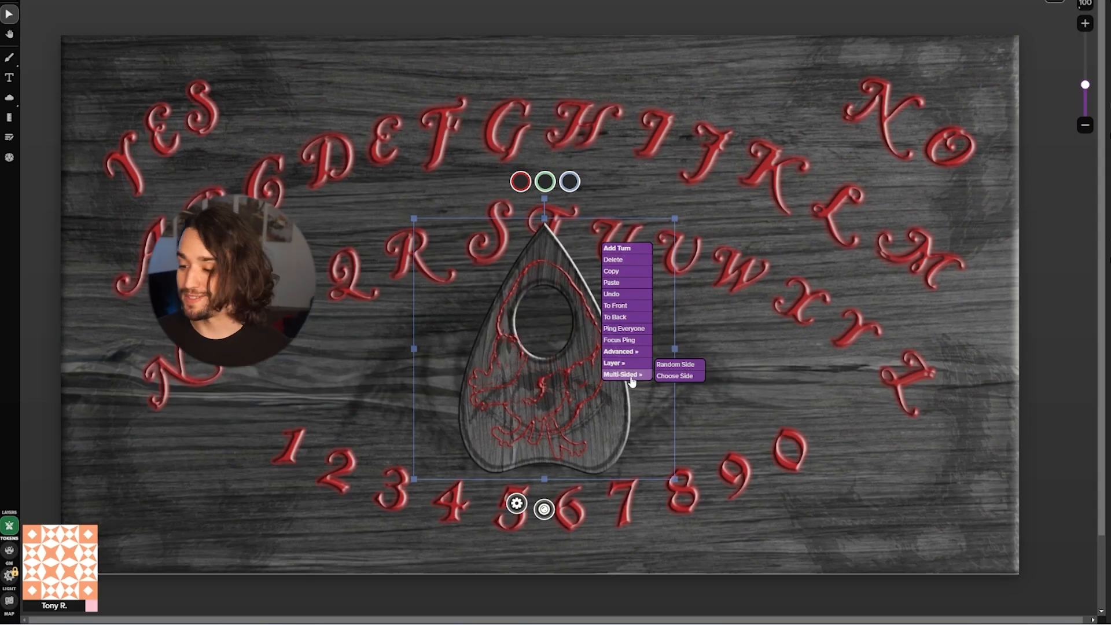
Step: Return the planchette token to its first side, with the plain eye design
click(680, 376)
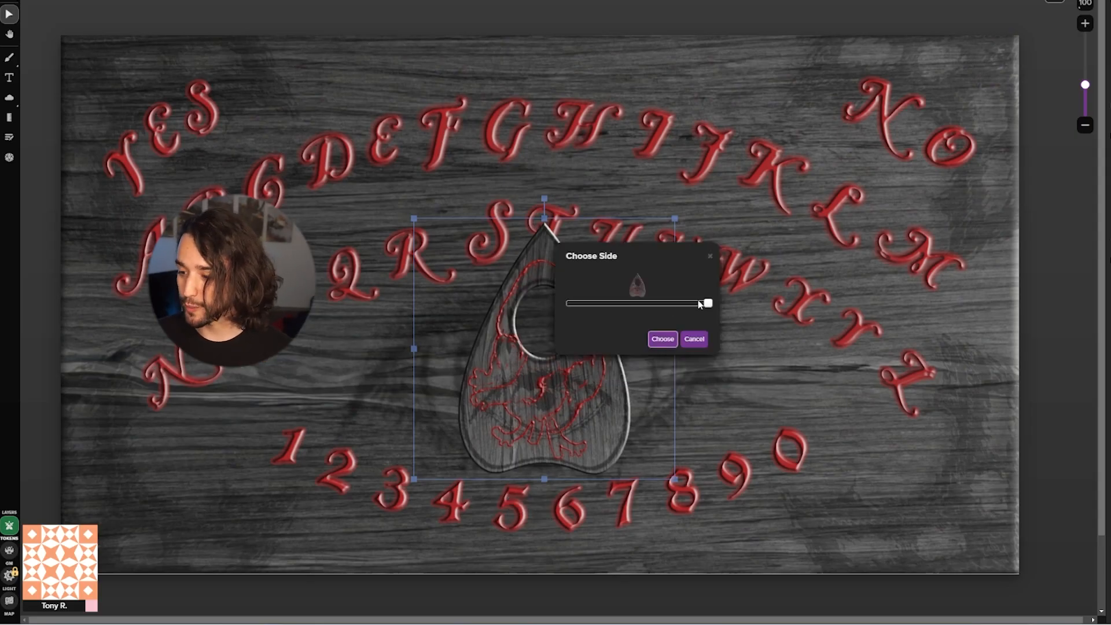
drag(707, 303, 570, 303)
click(662, 338)
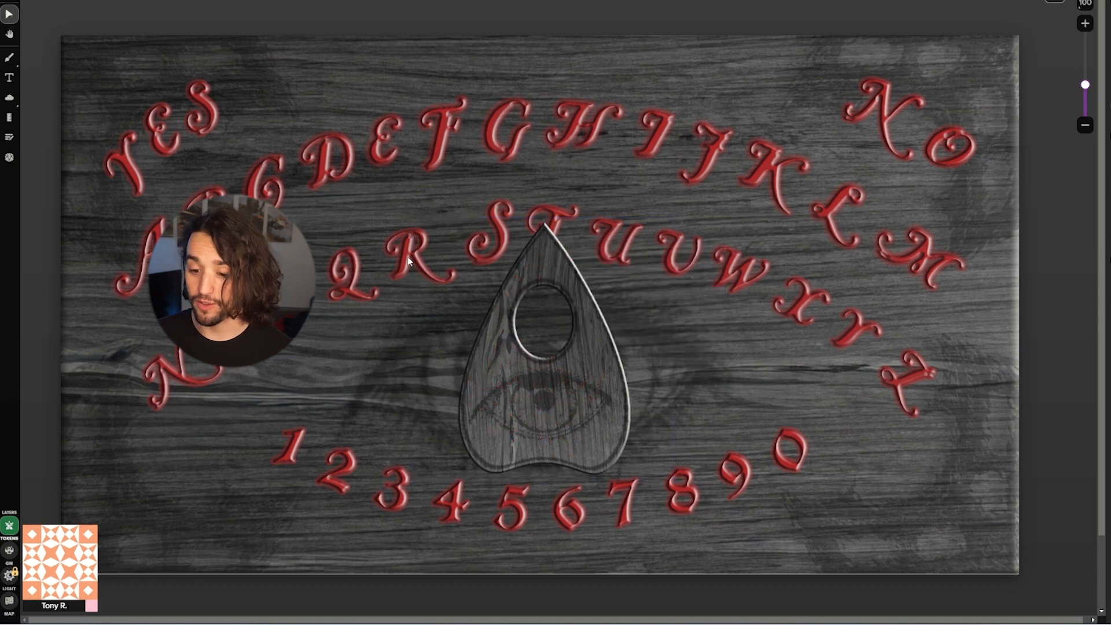
Step: Switch to the map layer and reset the spirit-board token to its first side, the blank wooden board
click(9, 600)
right_click(341, 398)
mouse_move(365, 393)
click(413, 393)
drag(708, 293, 563, 292)
click(662, 339)
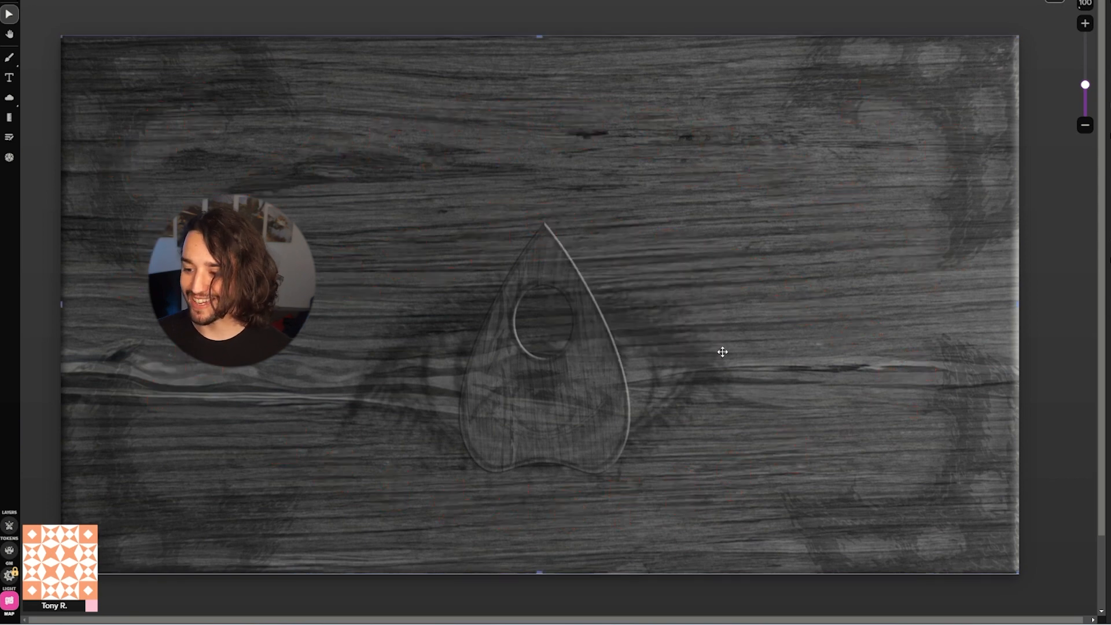